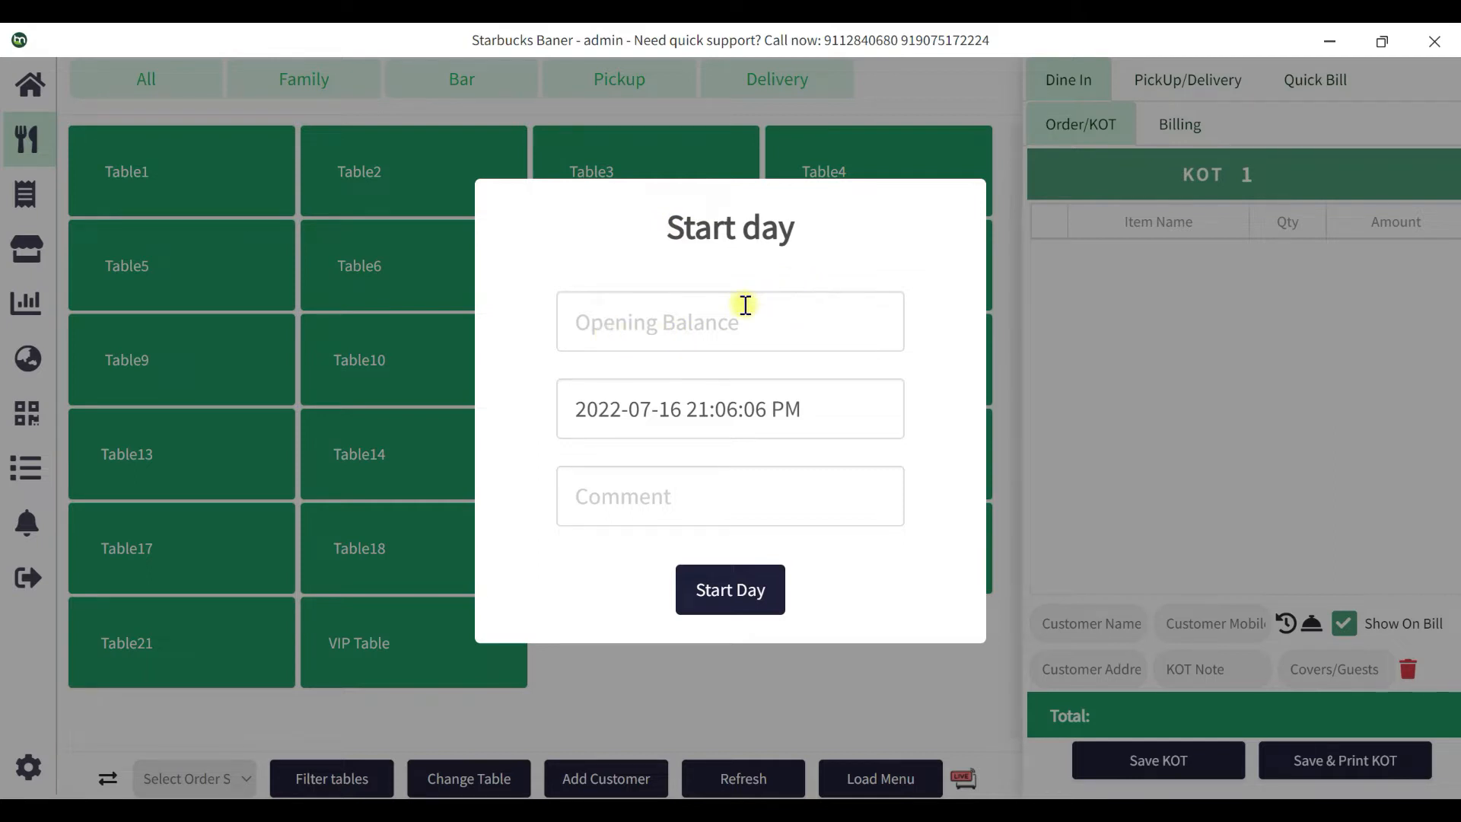
# Enter 1000 as the opening balance and start the new day.
pyautogui.click(628, 324)
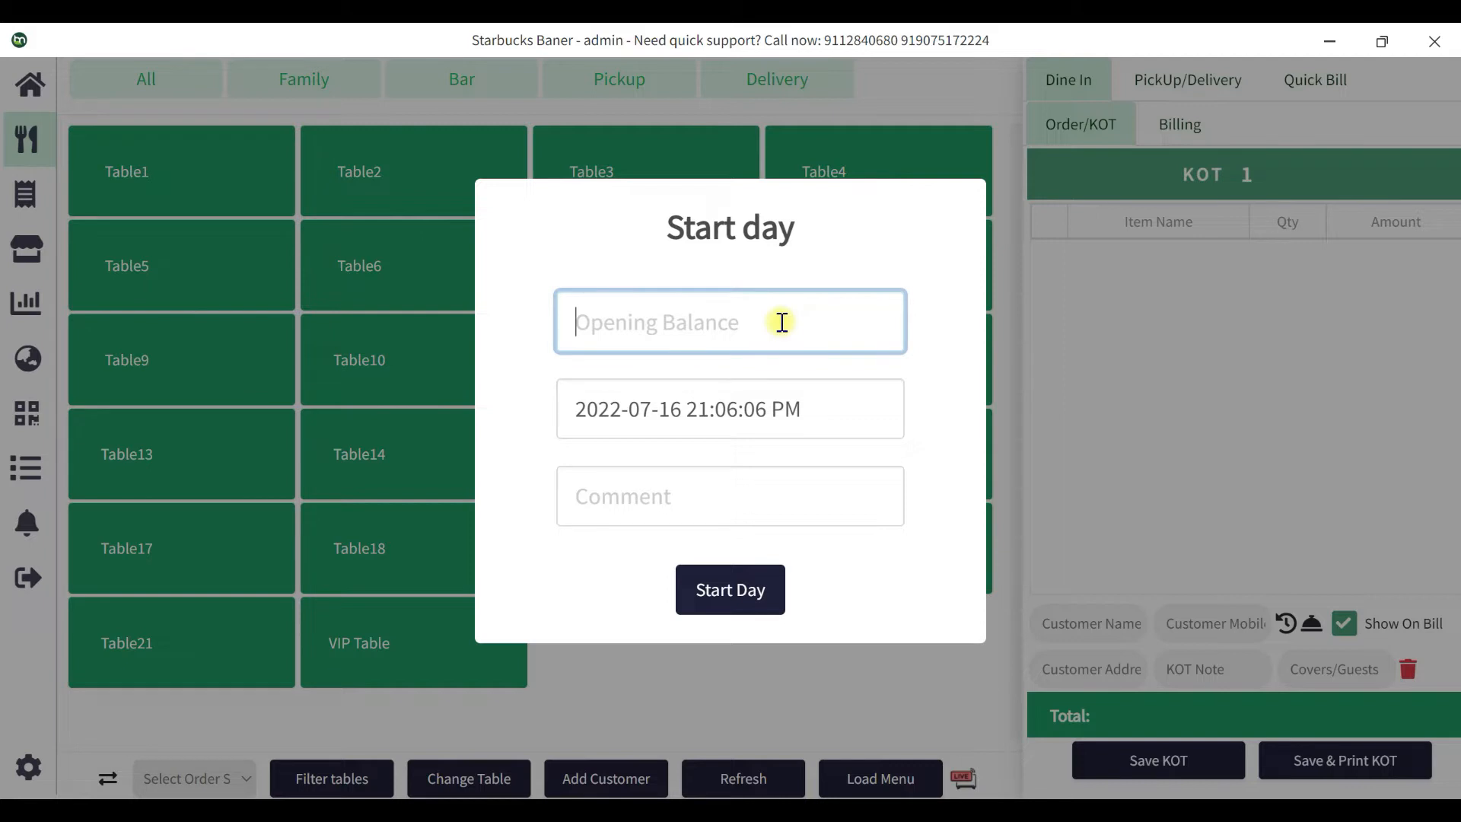
pyautogui.write('1000')
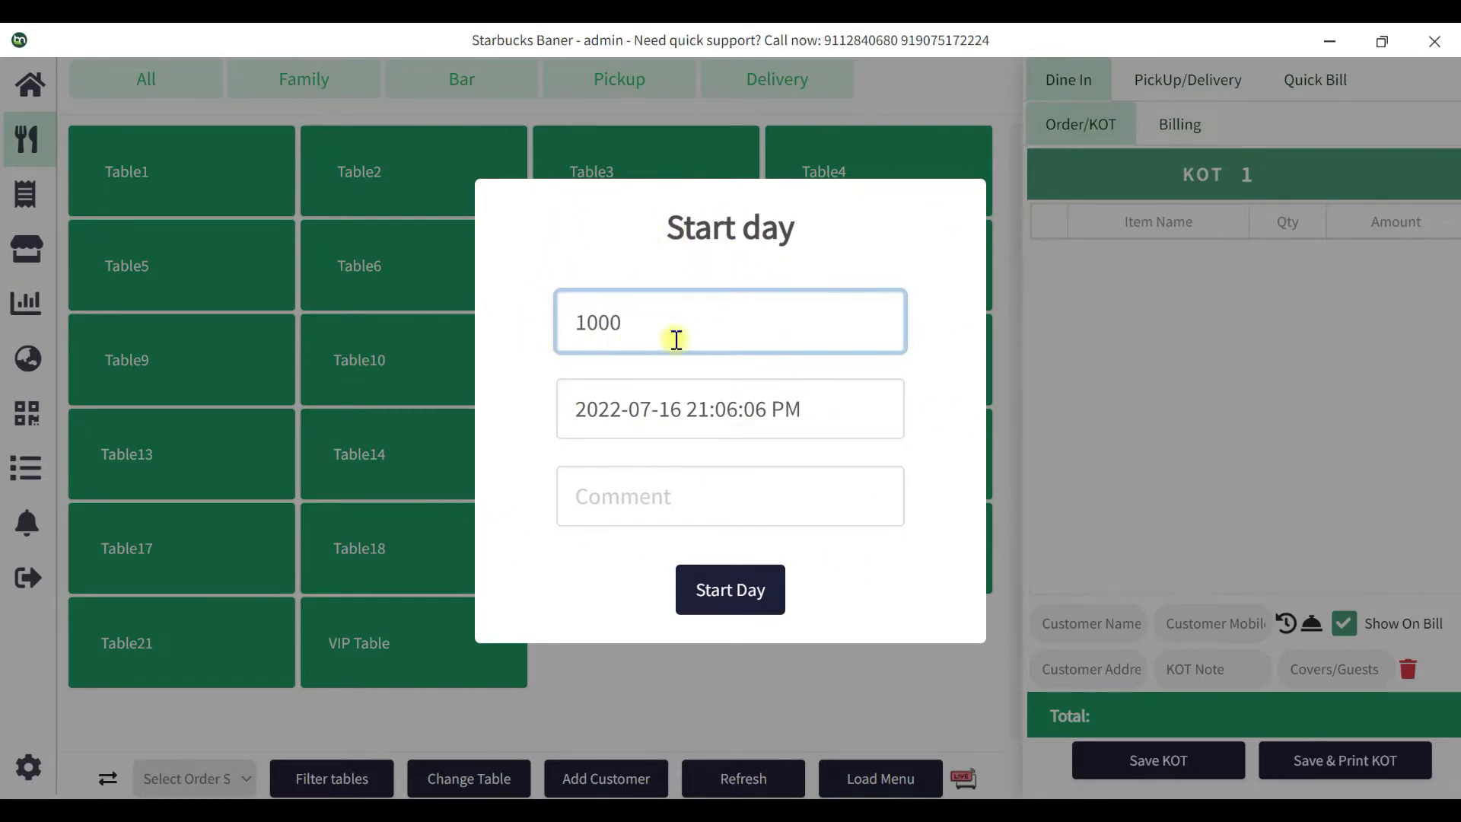
pyautogui.moveTo(645, 319); pyautogui.dragTo(555, 329)
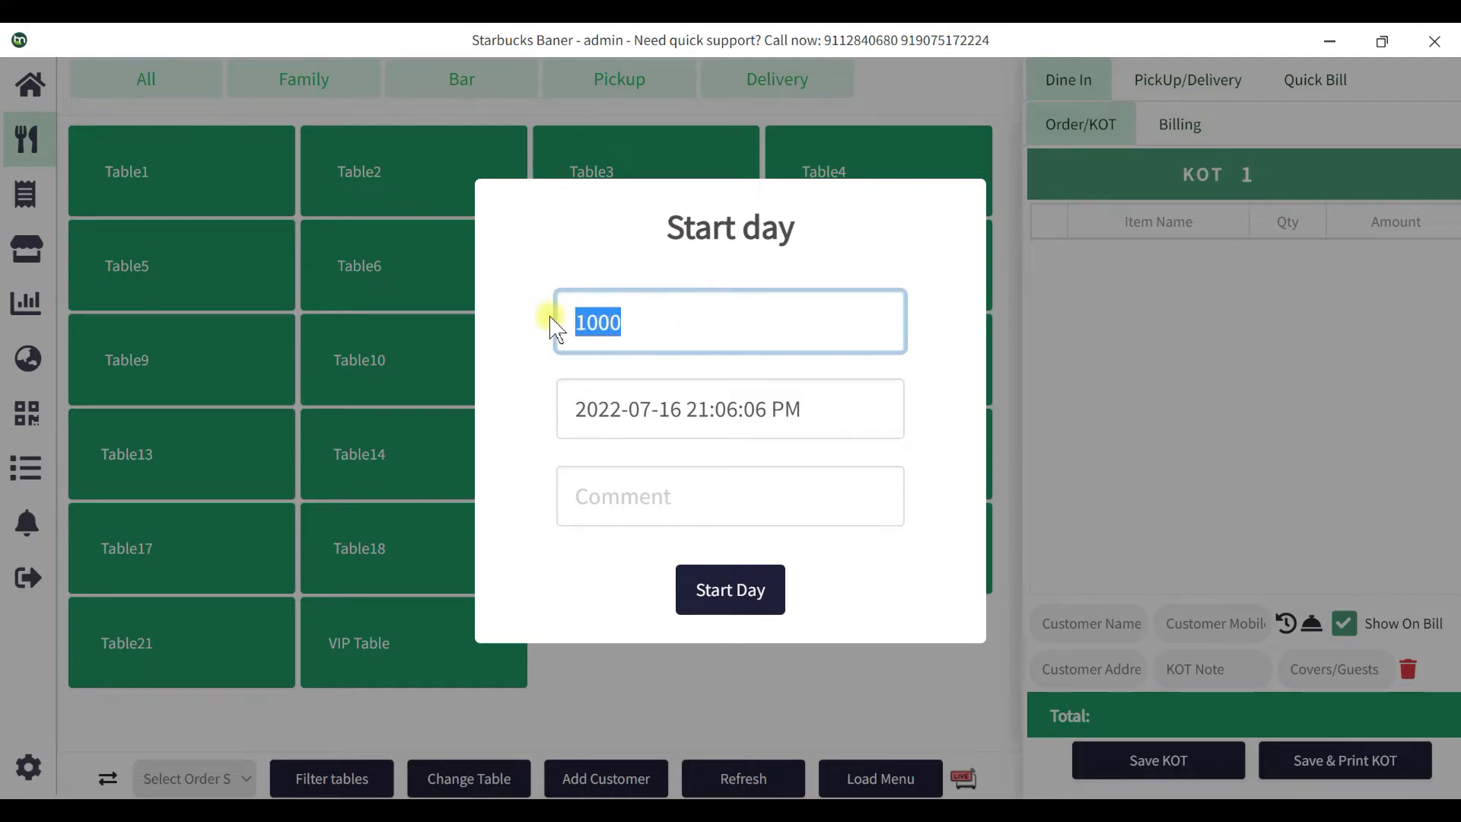
pyautogui.click(732, 595)
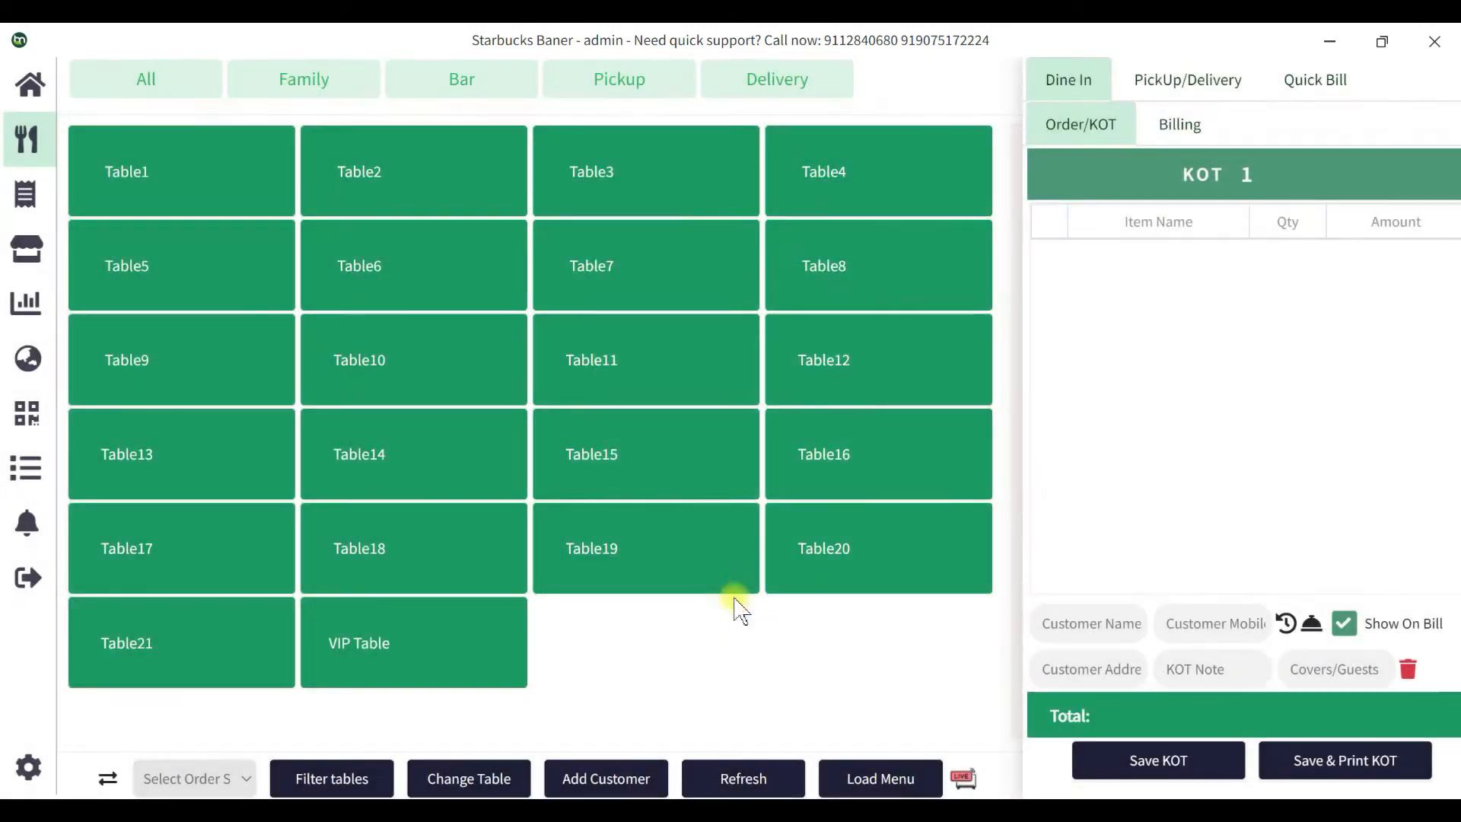
# Bill Table1 for Mumbaiya Bhel, CAFE ORANGE TANG R and DARJEELING TEA, and settle it paid.
pyautogui.click(162, 170)
pyautogui.click(419, 251)
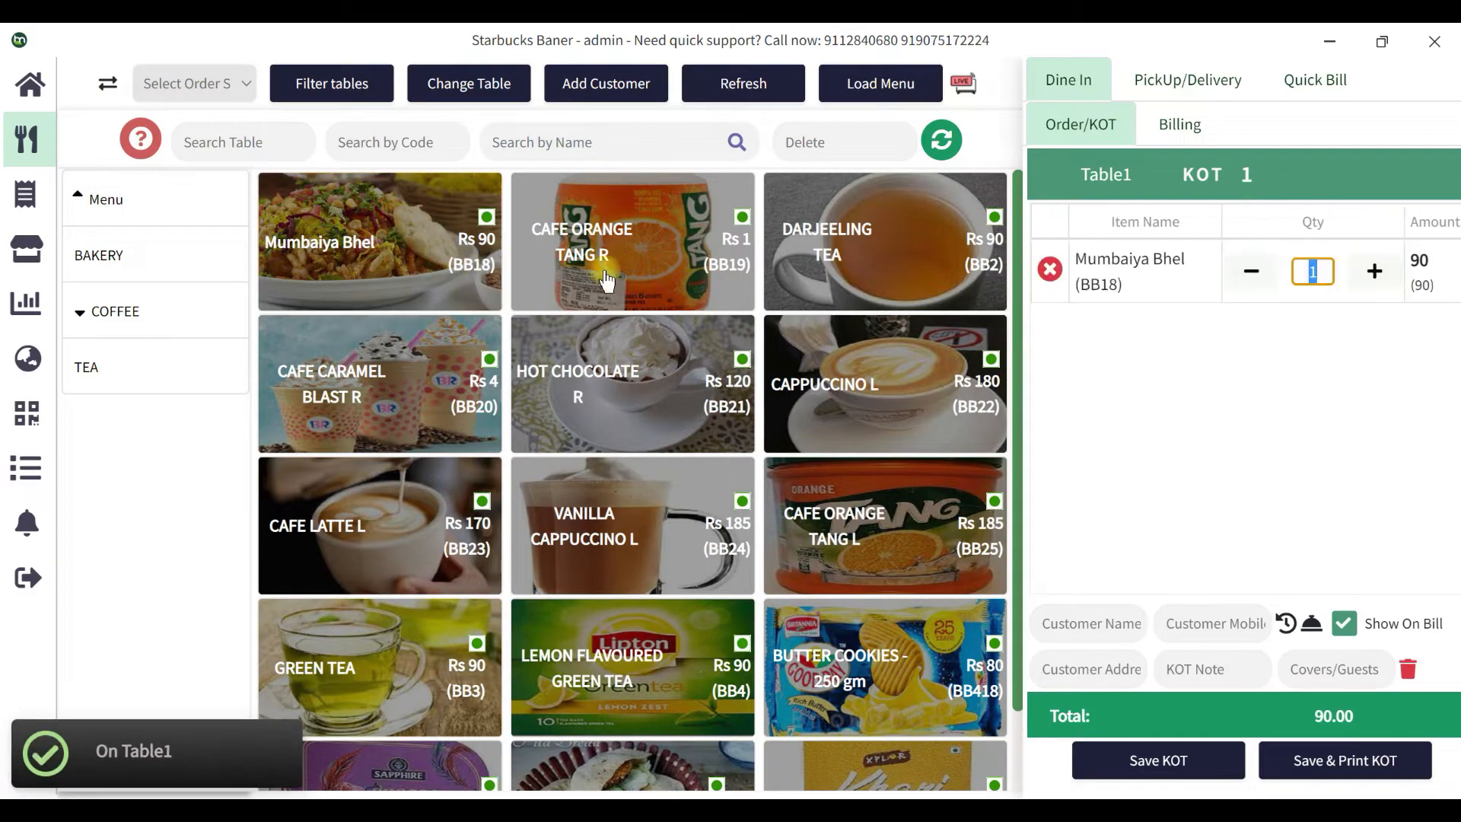
pyautogui.click(612, 266)
pyautogui.click(840, 270)
pyautogui.click(1141, 772)
pyautogui.click(1085, 769)
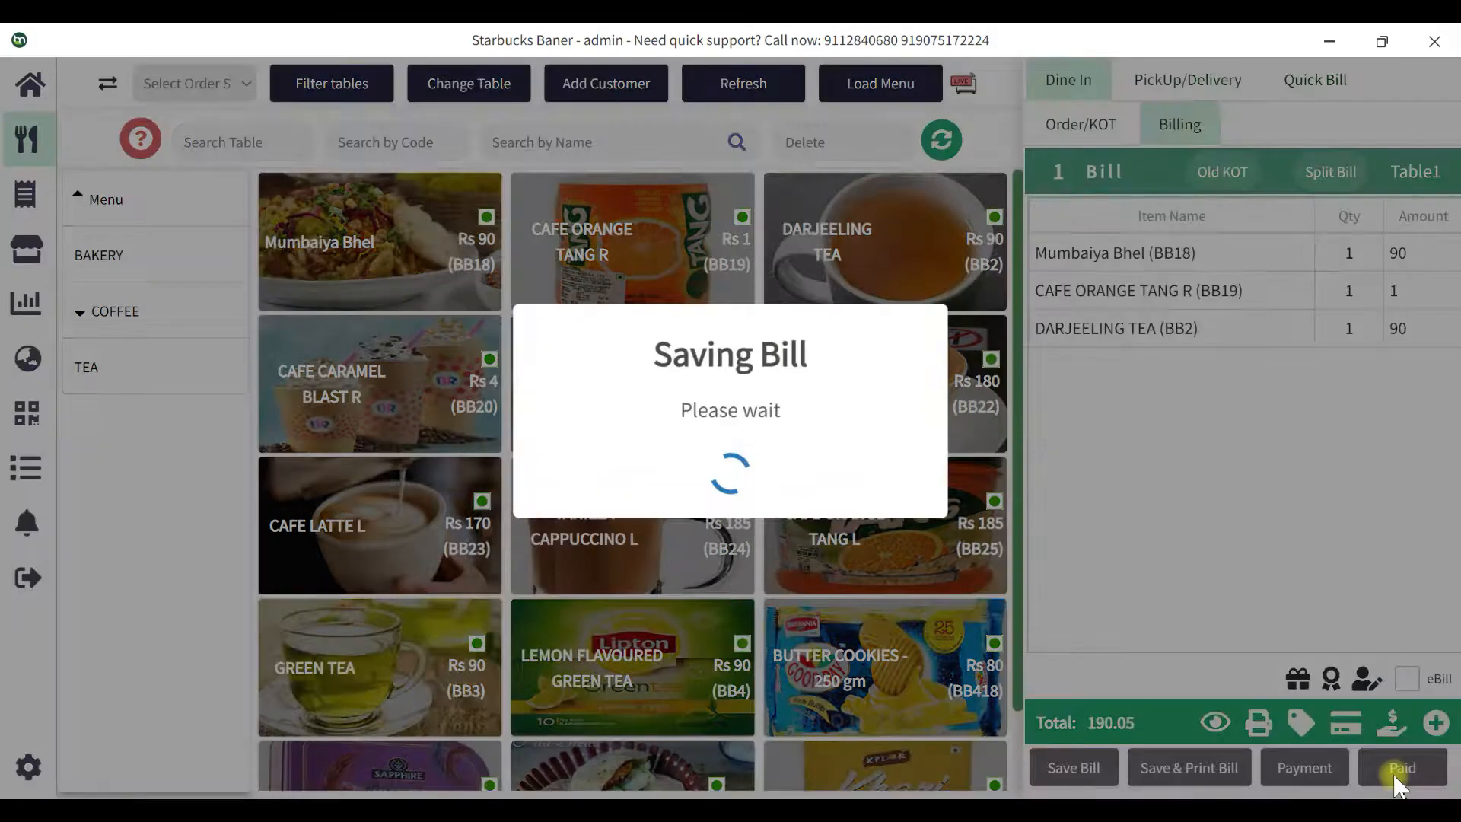
pyautogui.click(1399, 770)
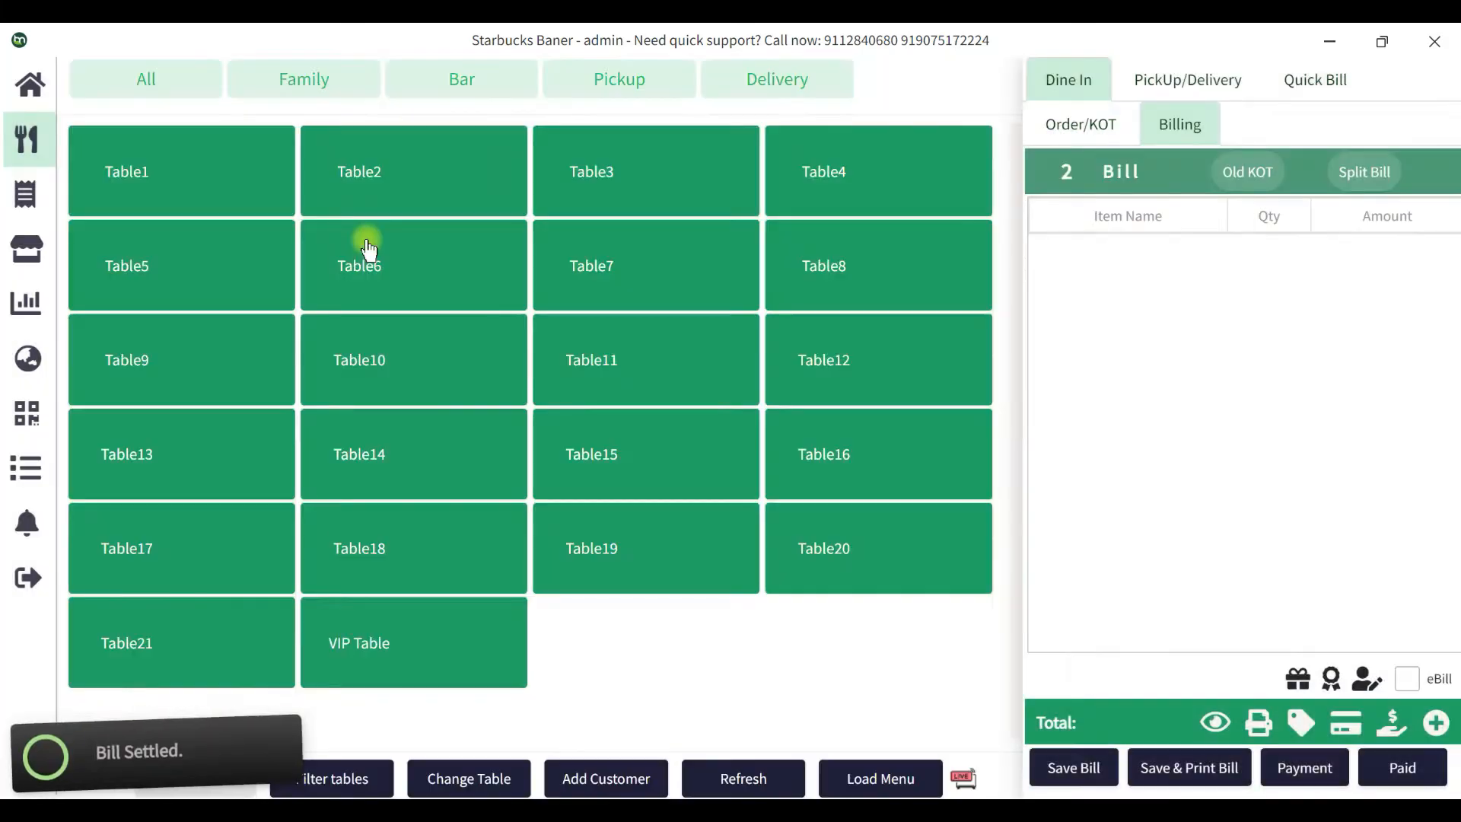
# Bill Table6 for DARJEELING TEA, CAPPUCCINO L and CAFE ORANGE TANG L, and settle it paid.
pyautogui.click(367, 242)
pyautogui.click(844, 243)
pyautogui.click(837, 385)
pyautogui.click(837, 525)
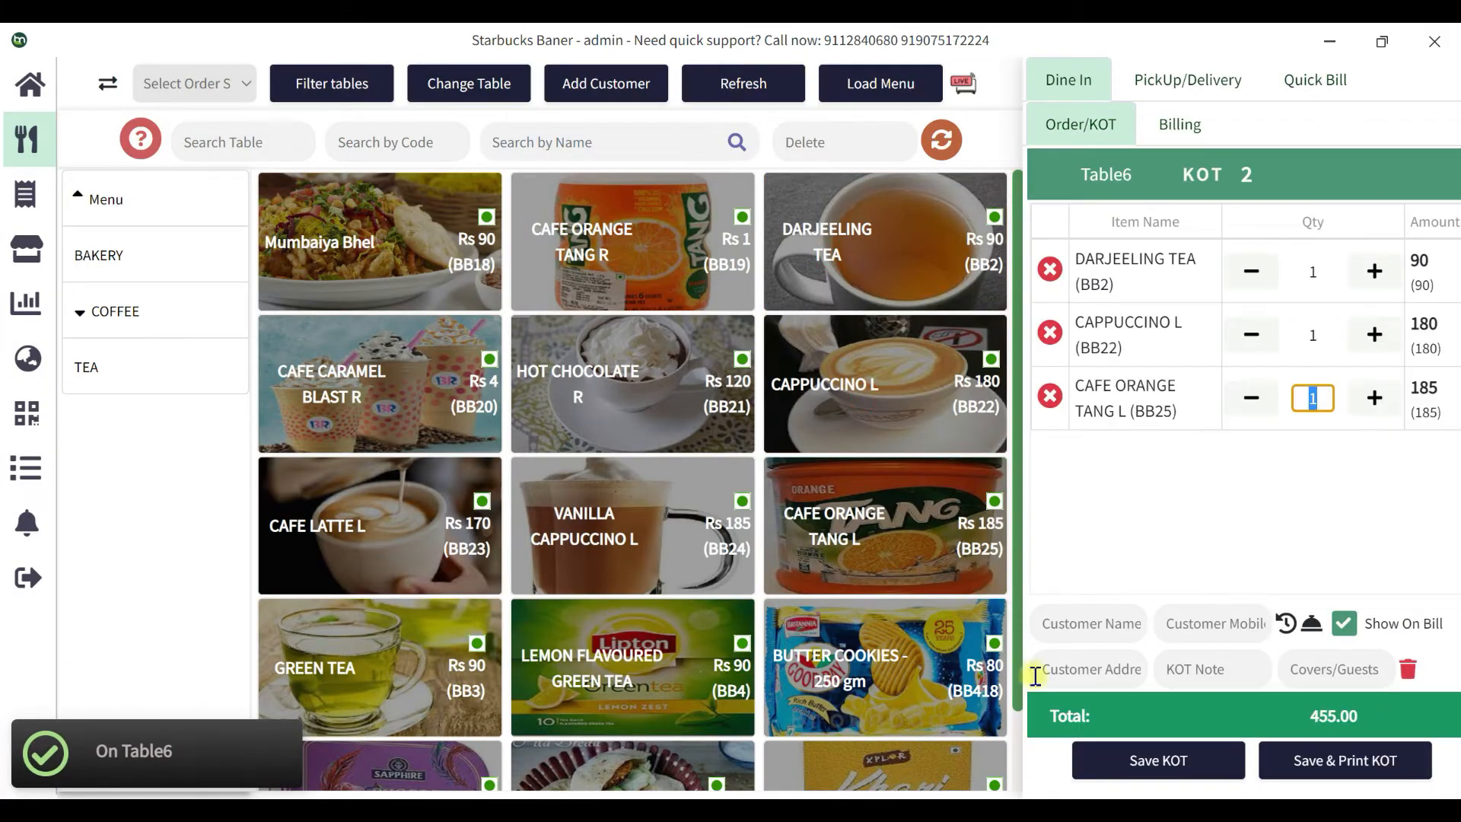
pyautogui.click(1118, 761)
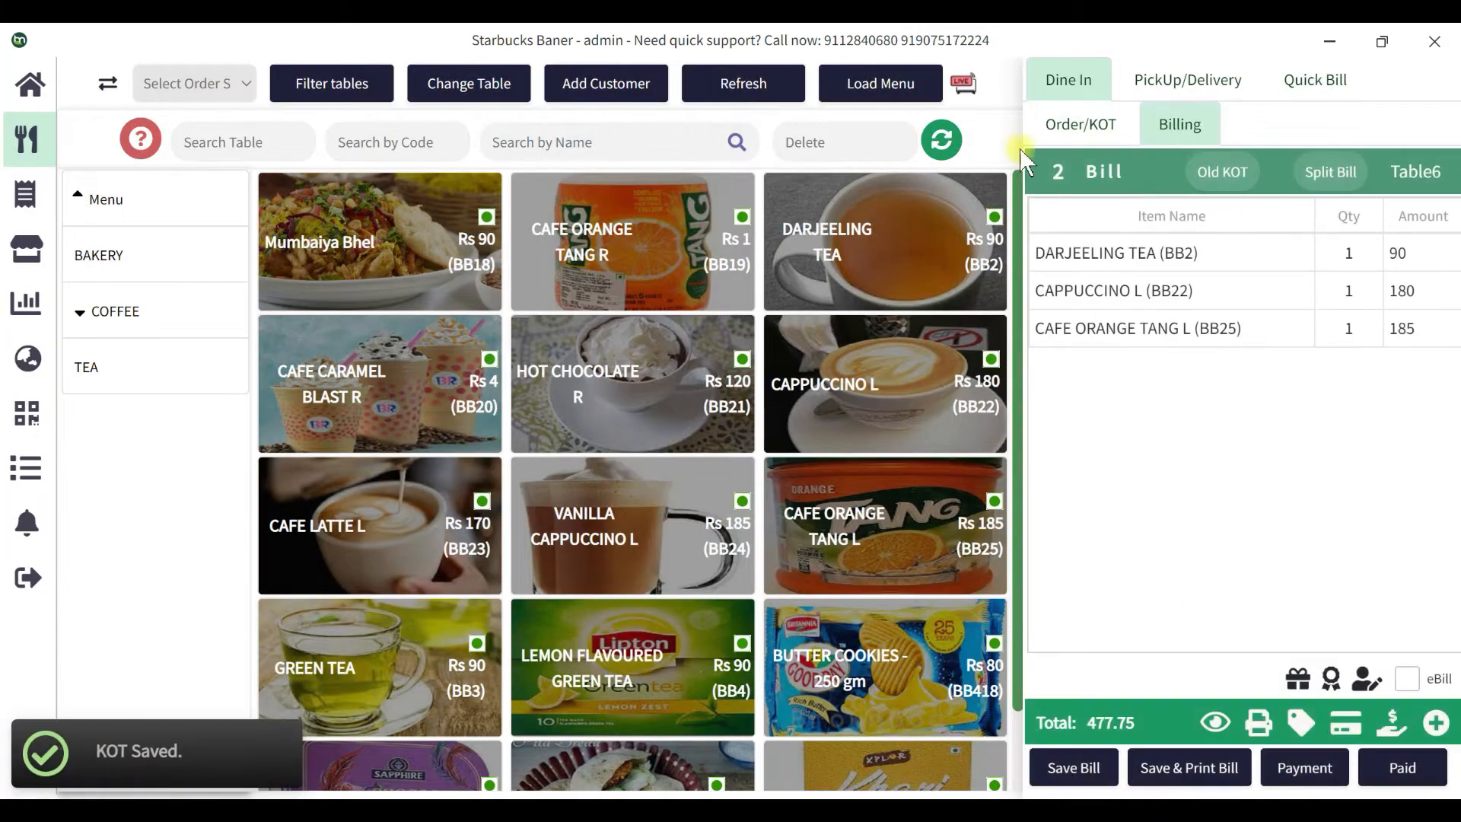
pyautogui.click(1073, 767)
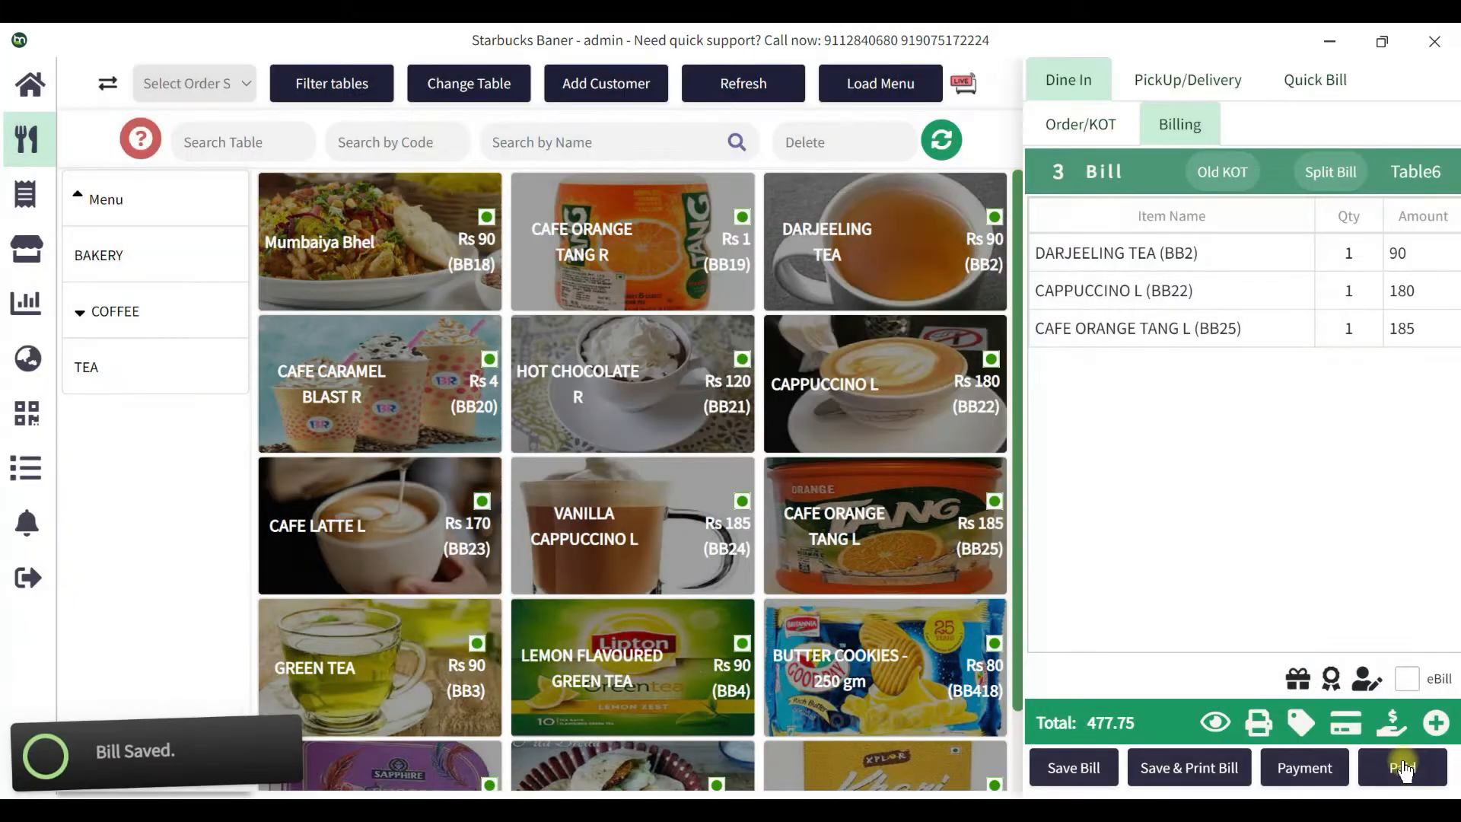
pyautogui.click(1389, 725)
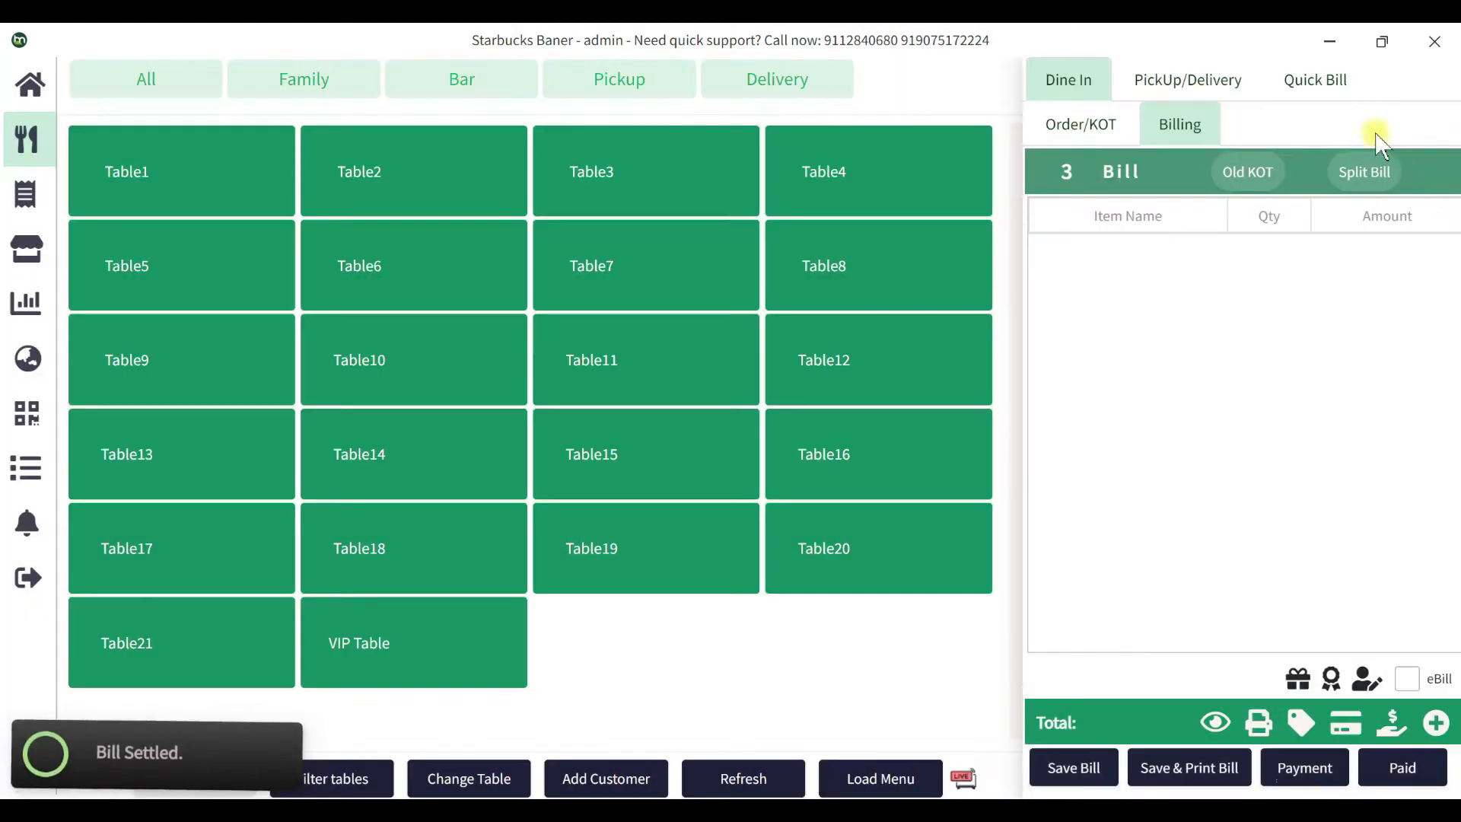
# Settle quick bill No:3 with DARJEELING TEA, CAFE ORANGE TANG R, Mumbaiya Bhel, CAFE CARAMEL BLAST R.
pyautogui.click(1315, 81)
pyautogui.click(826, 232)
pyautogui.click(715, 243)
pyautogui.click(470, 256)
pyautogui.click(395, 346)
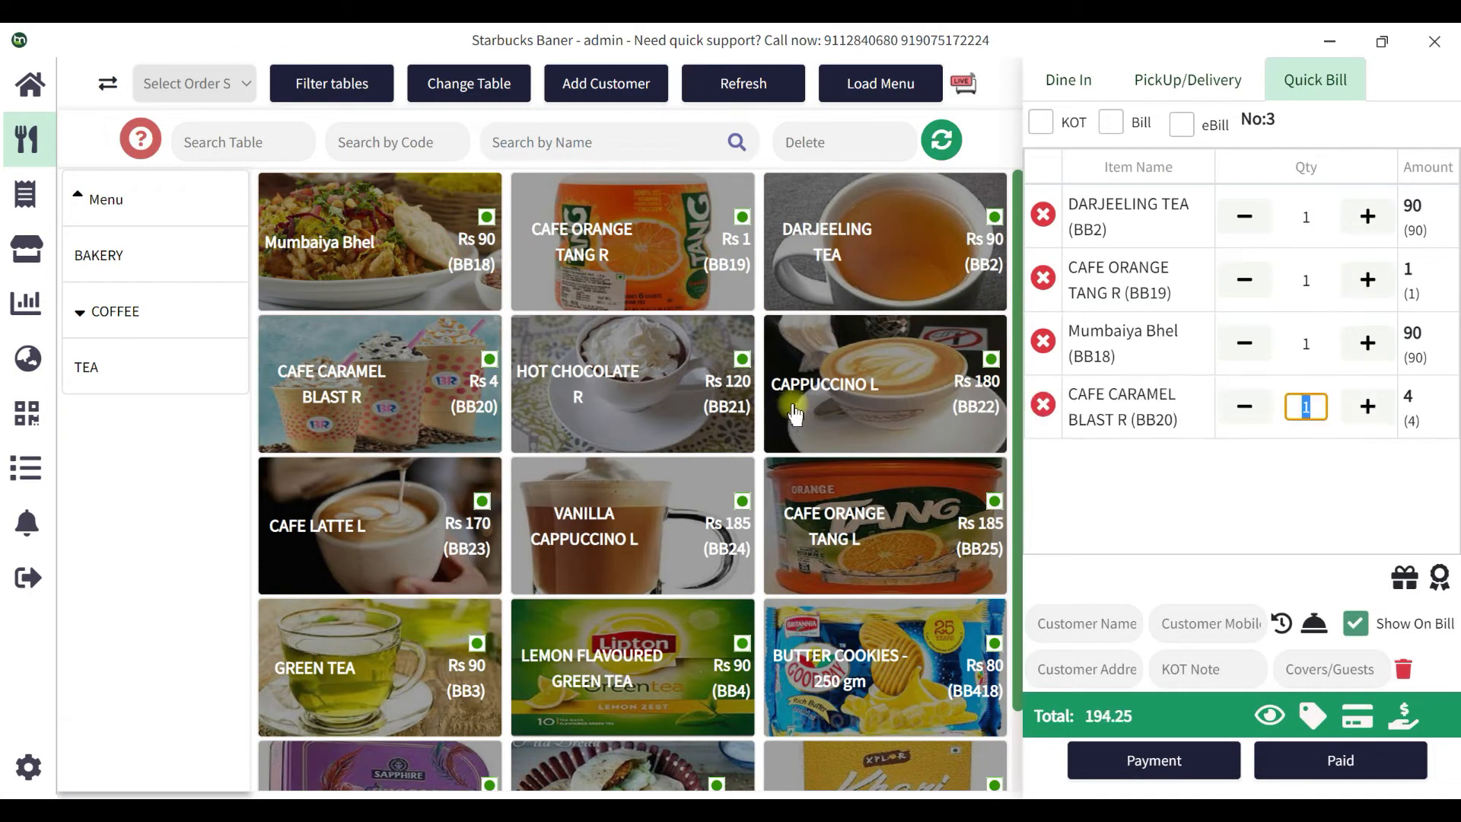
pyautogui.click(1340, 760)
# Settle quick bills No:4 and No:5 with Mumbaiya Bhel, DARJEELING TEA and CAPPUCCINO L, then view the dashboard.
pyautogui.click(340, 241)
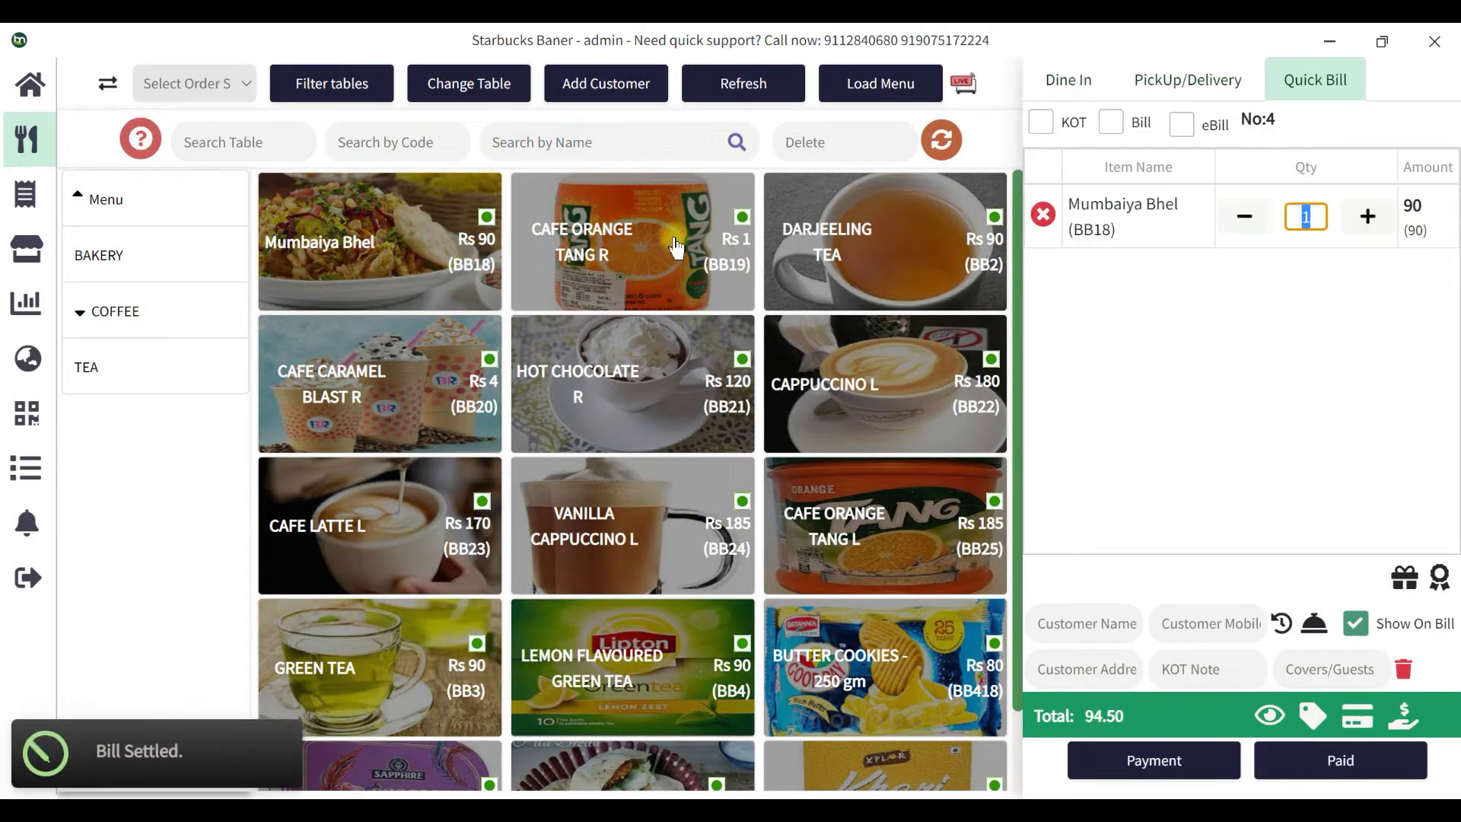
pyautogui.click(819, 241)
pyautogui.click(883, 384)
pyautogui.click(1396, 761)
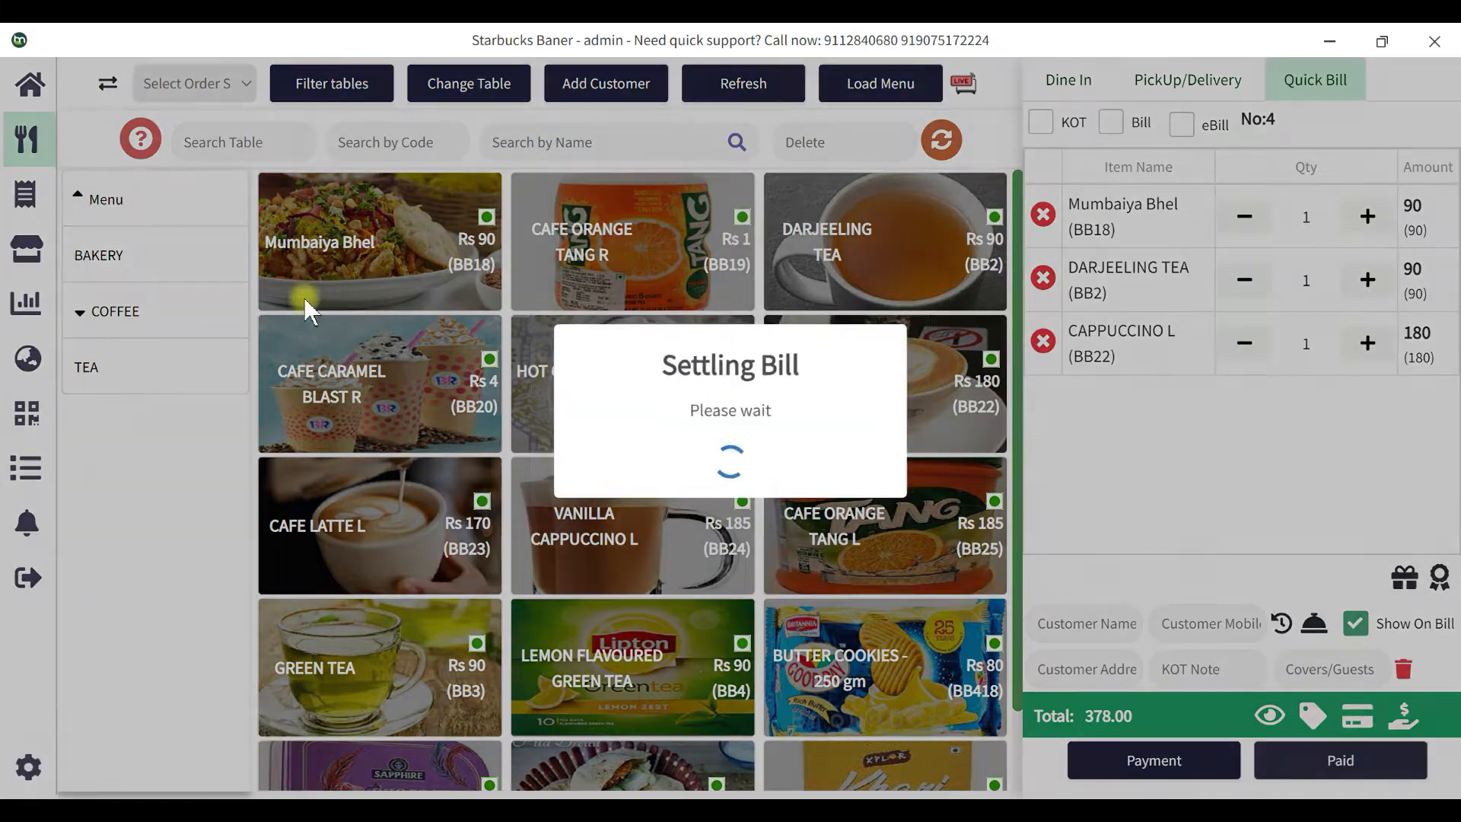
pyautogui.click(368, 235)
pyautogui.click(866, 255)
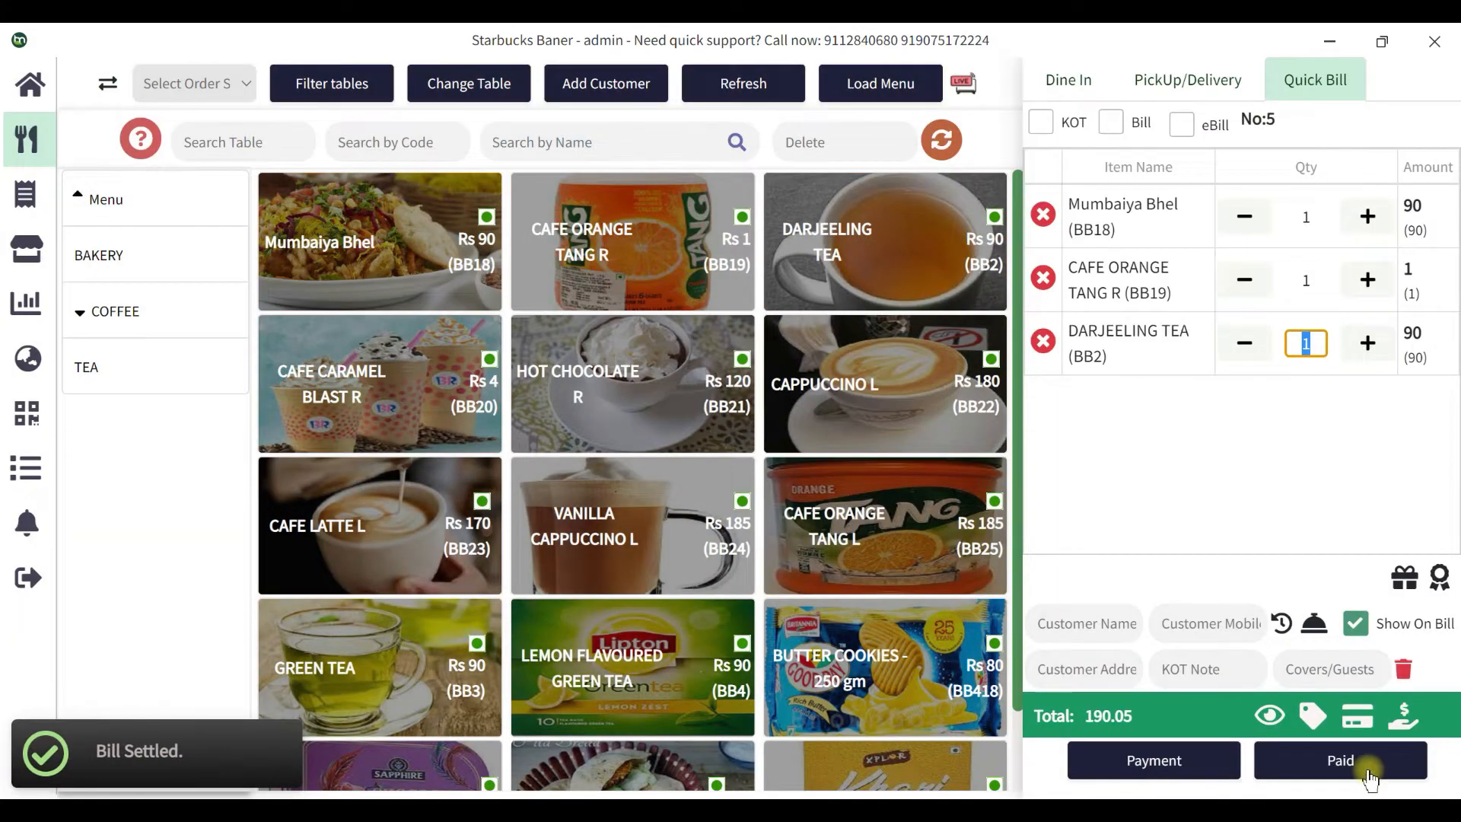
pyautogui.click(1301, 757)
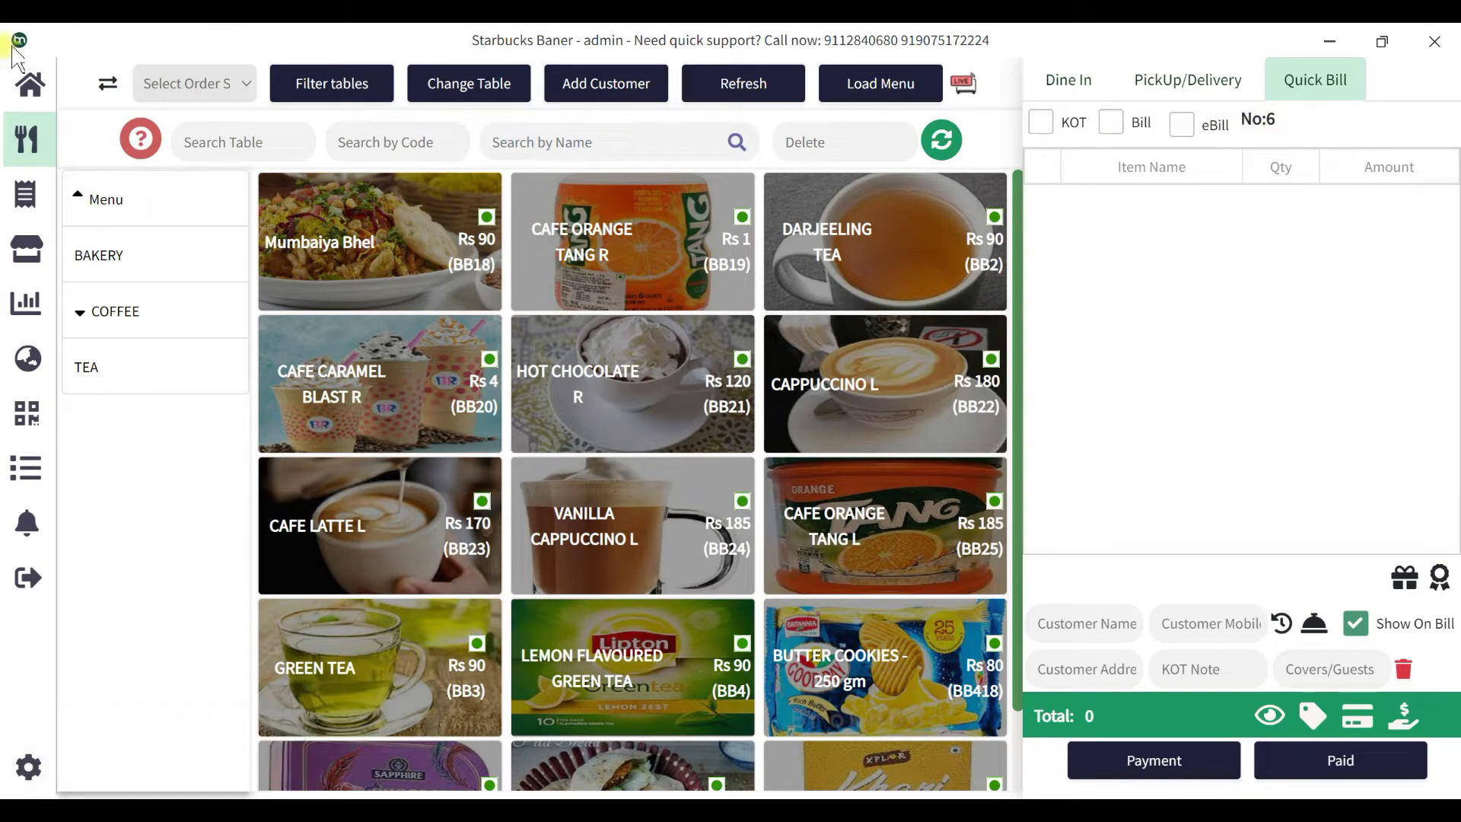
pyautogui.click(27, 82)
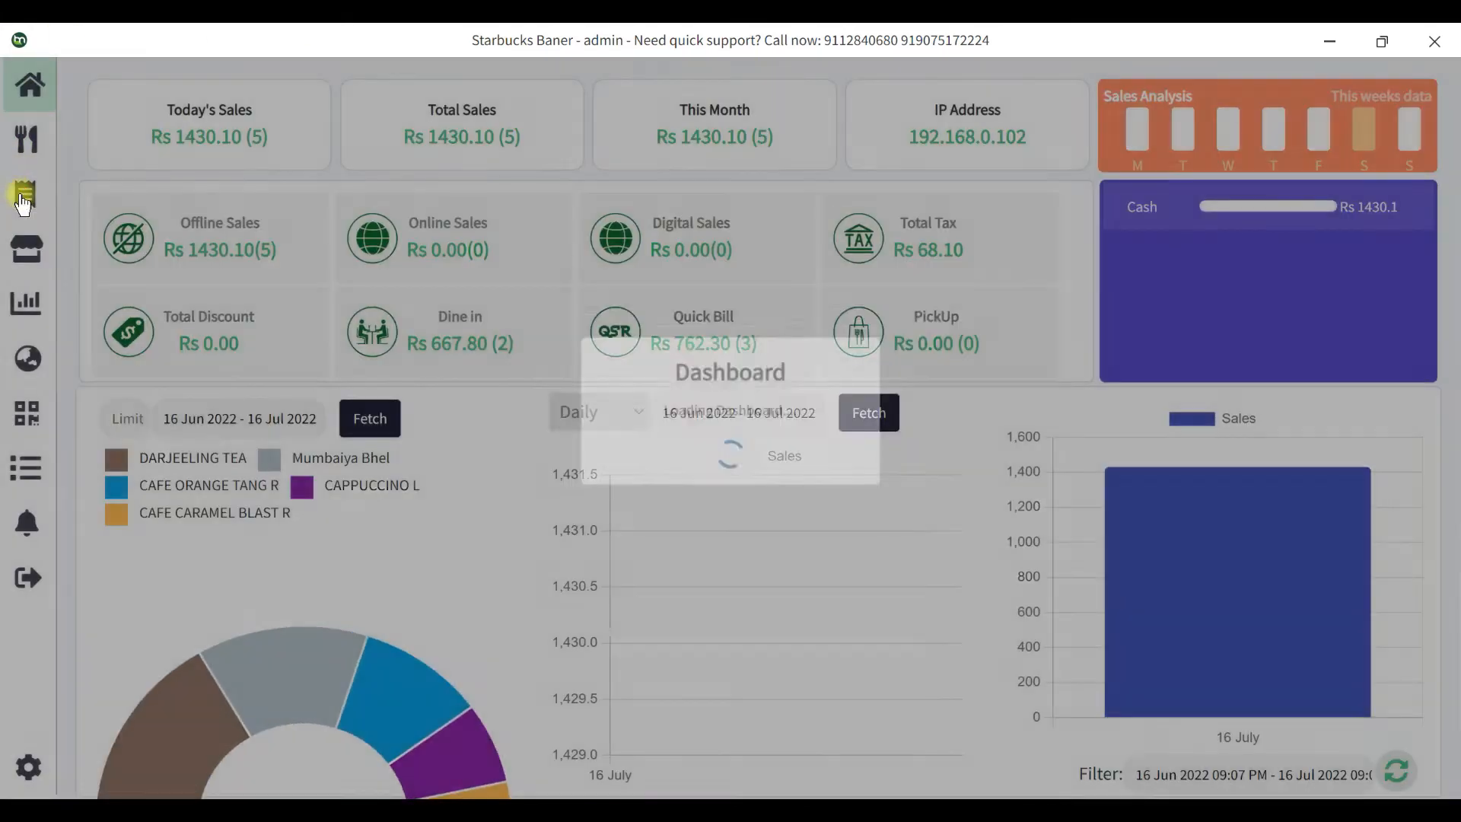
pyautogui.click(23, 192)
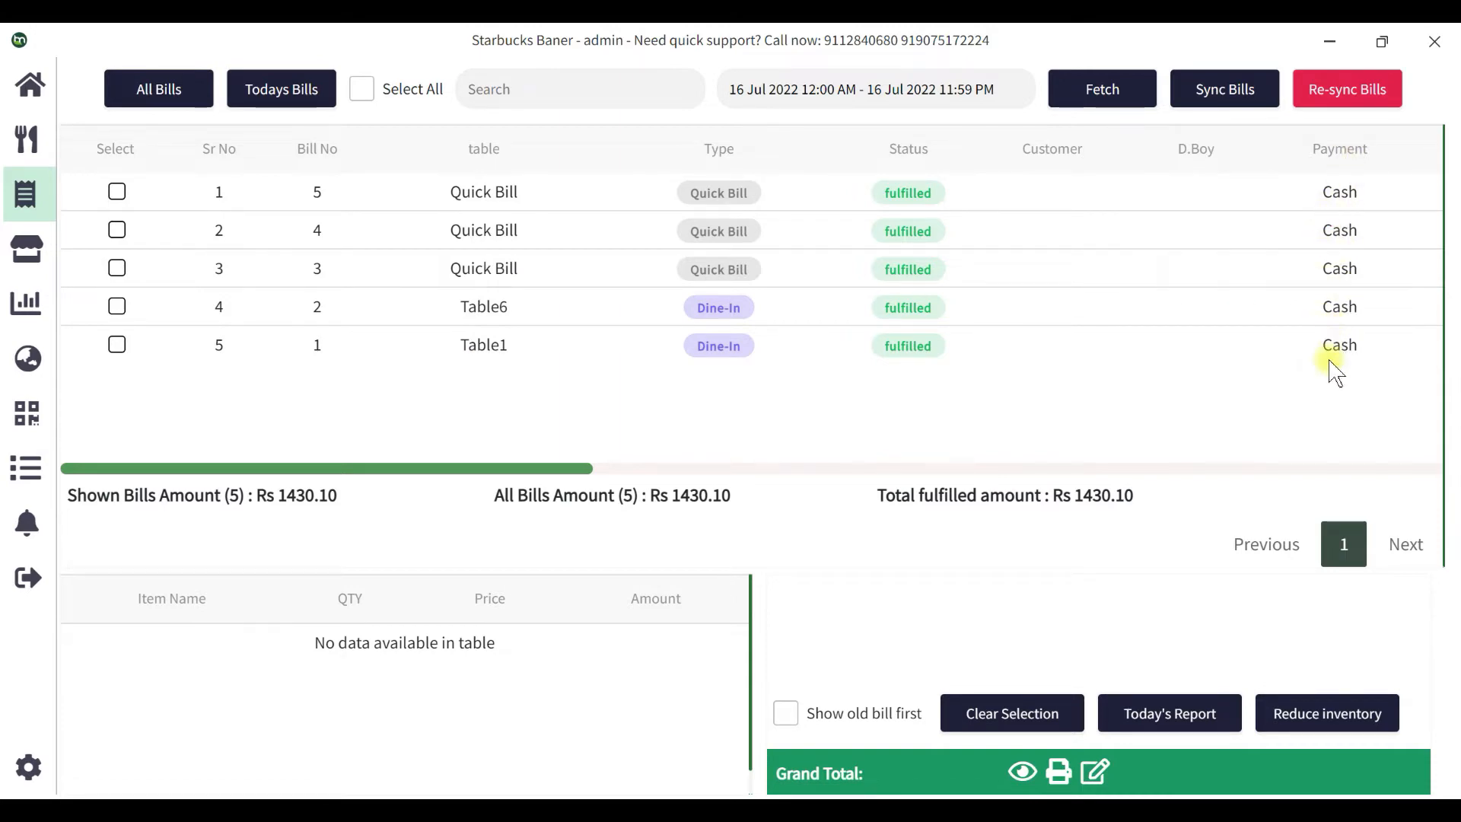
pyautogui.click(27, 138)
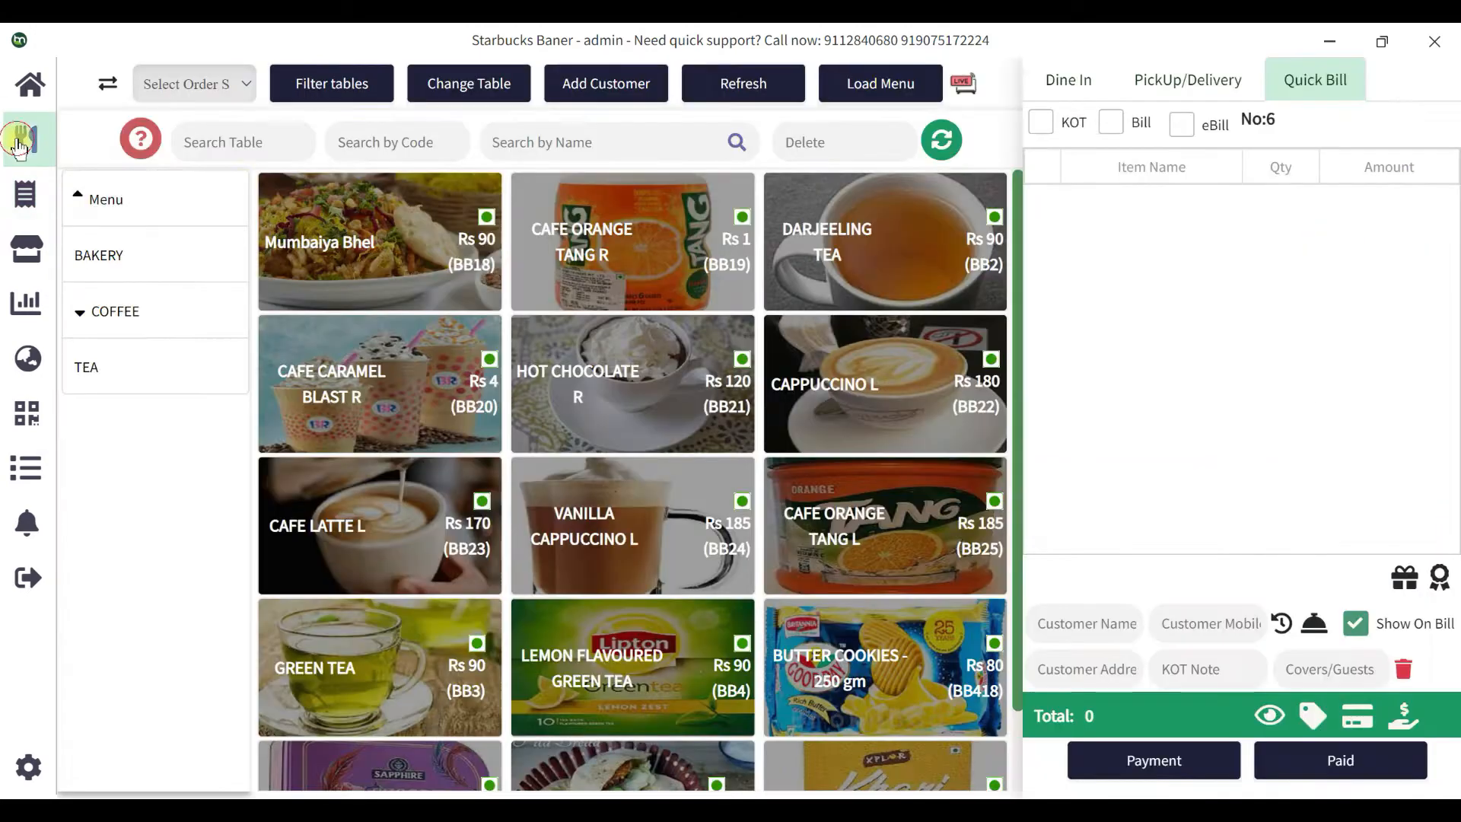
# Add DARJEELING TEA, CAFE ORANGE TANG R, HOT CHOCOLATE R and CAPPUCCINO L to the quick bill.
pyautogui.click(833, 282)
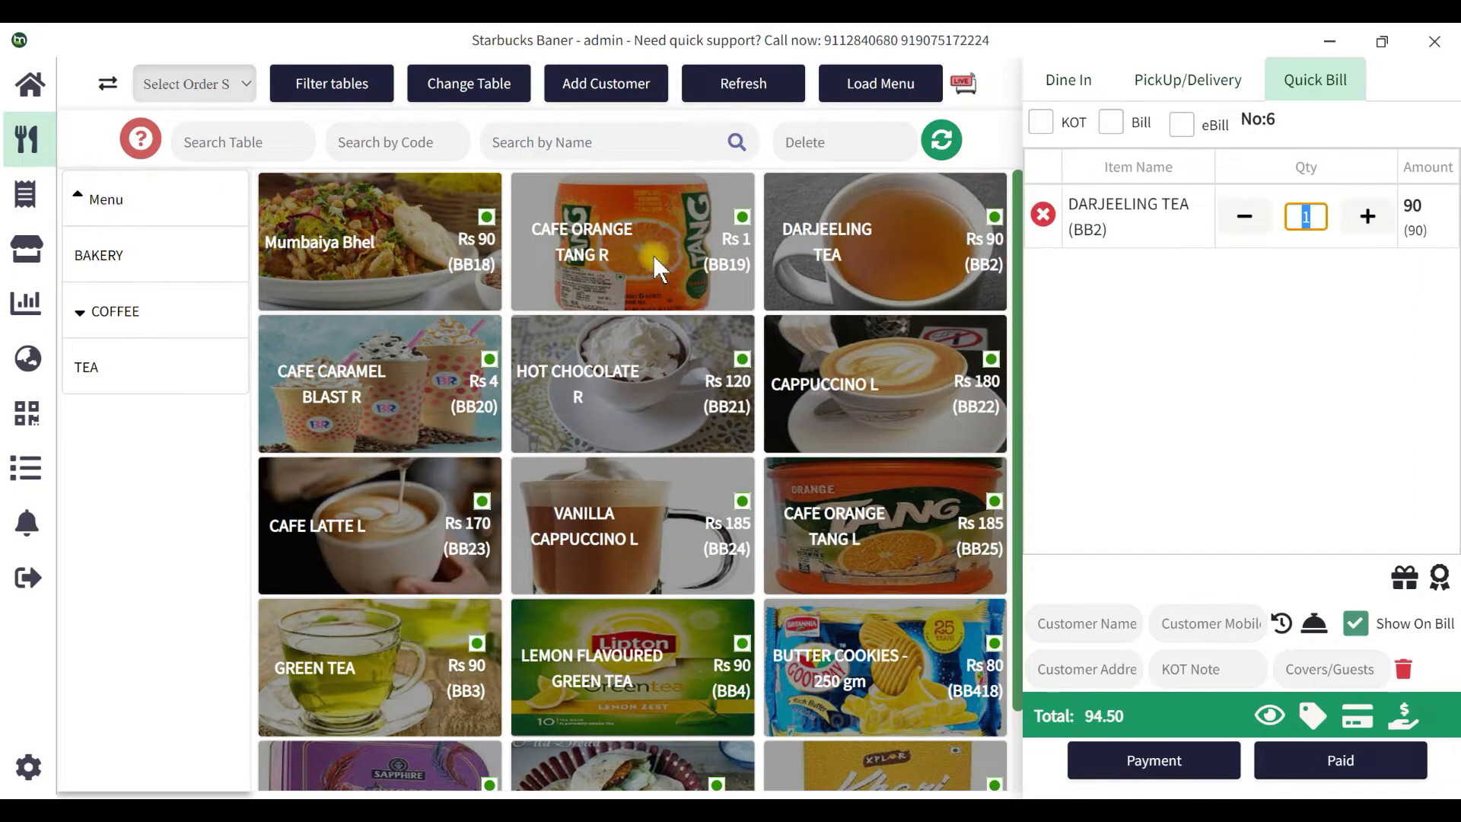
pyautogui.click(643, 293)
pyautogui.click(639, 377)
pyautogui.click(780, 384)
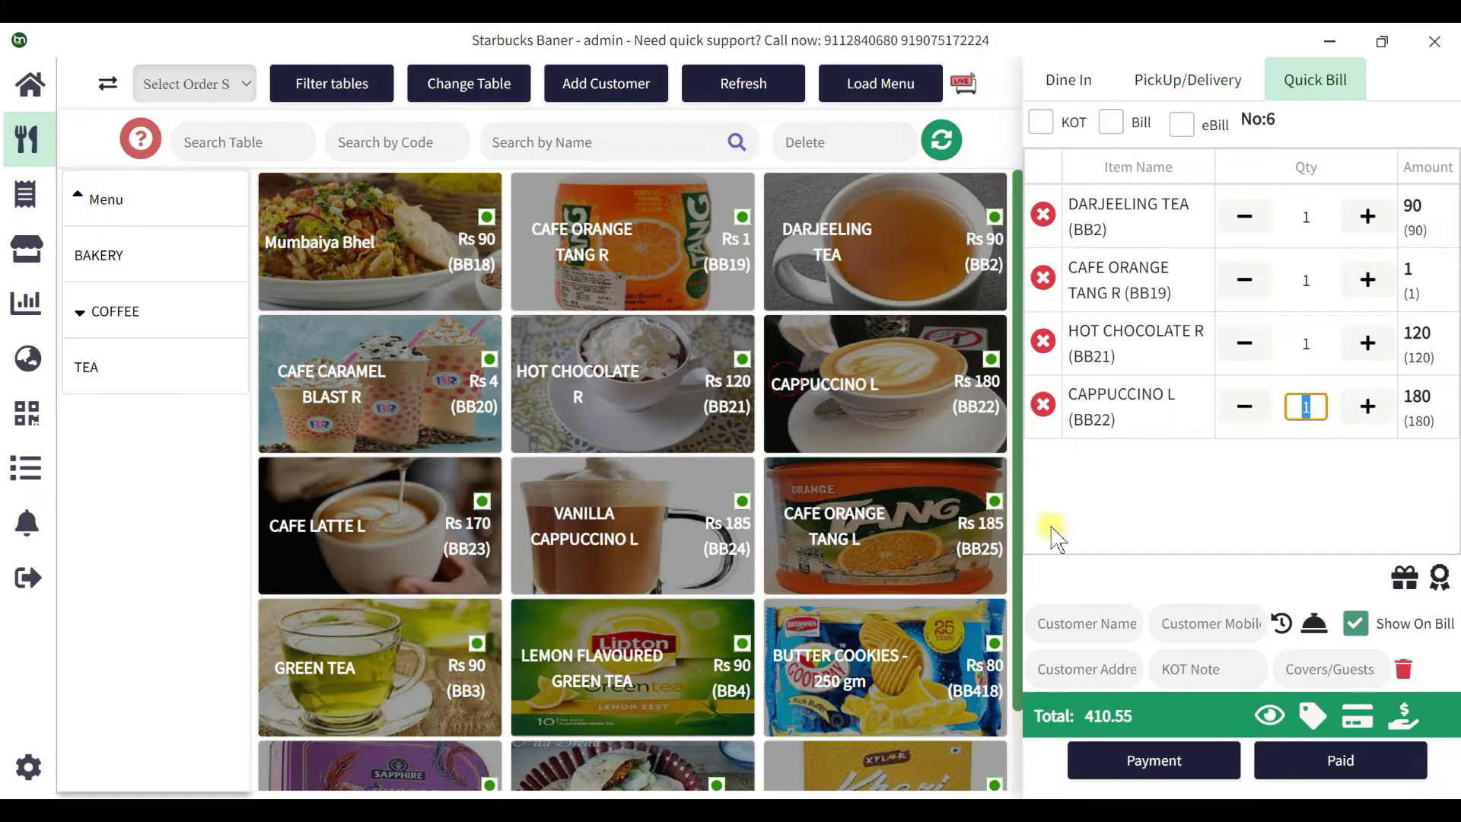
# Set Paytm as the payment mode and settle the 410.55 bill as paid.
pyautogui.click(1152, 760)
pyautogui.click(750, 331)
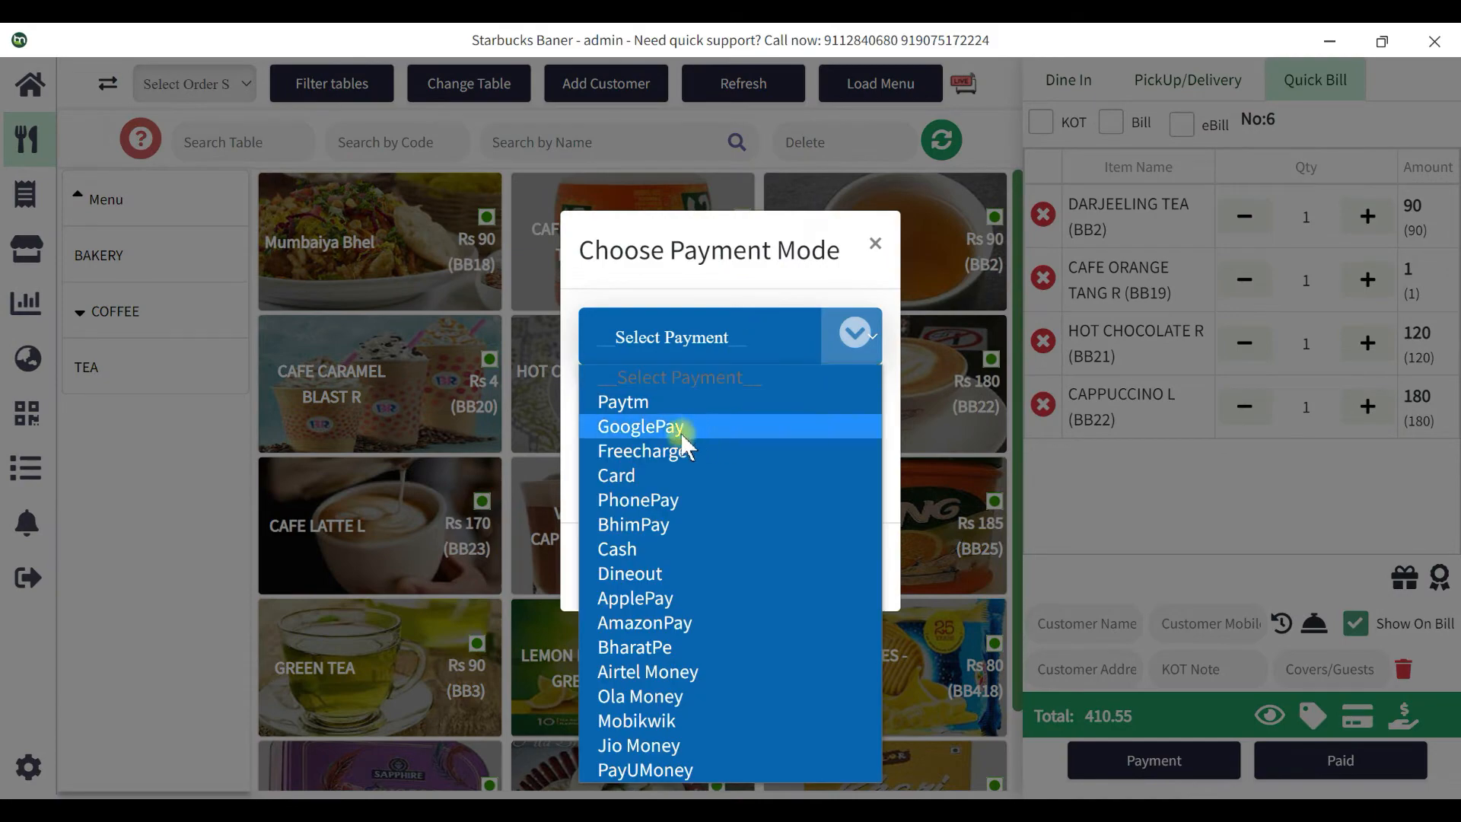
pyautogui.click(611, 397)
pyautogui.click(846, 567)
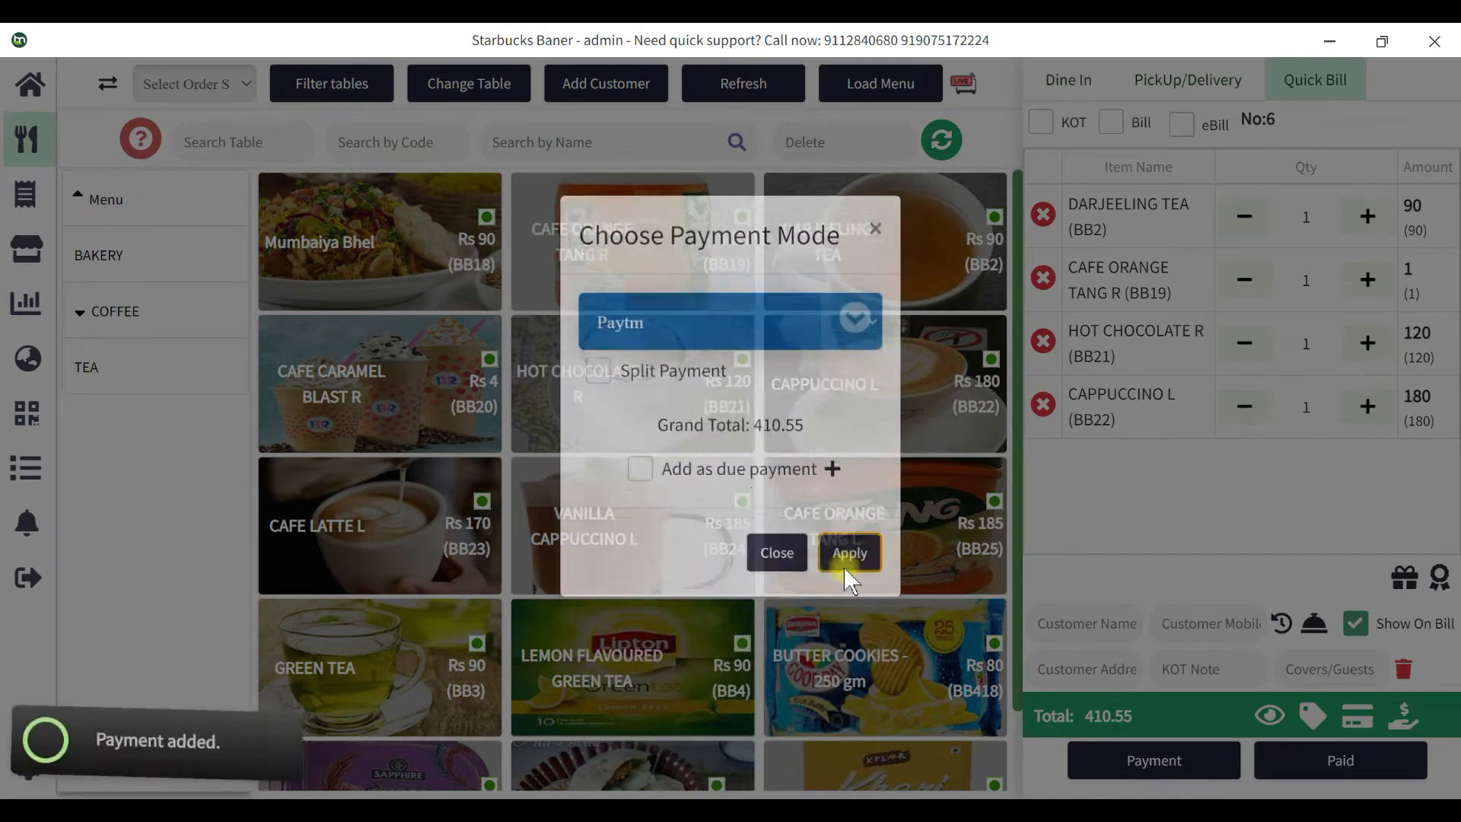
pyautogui.click(1361, 759)
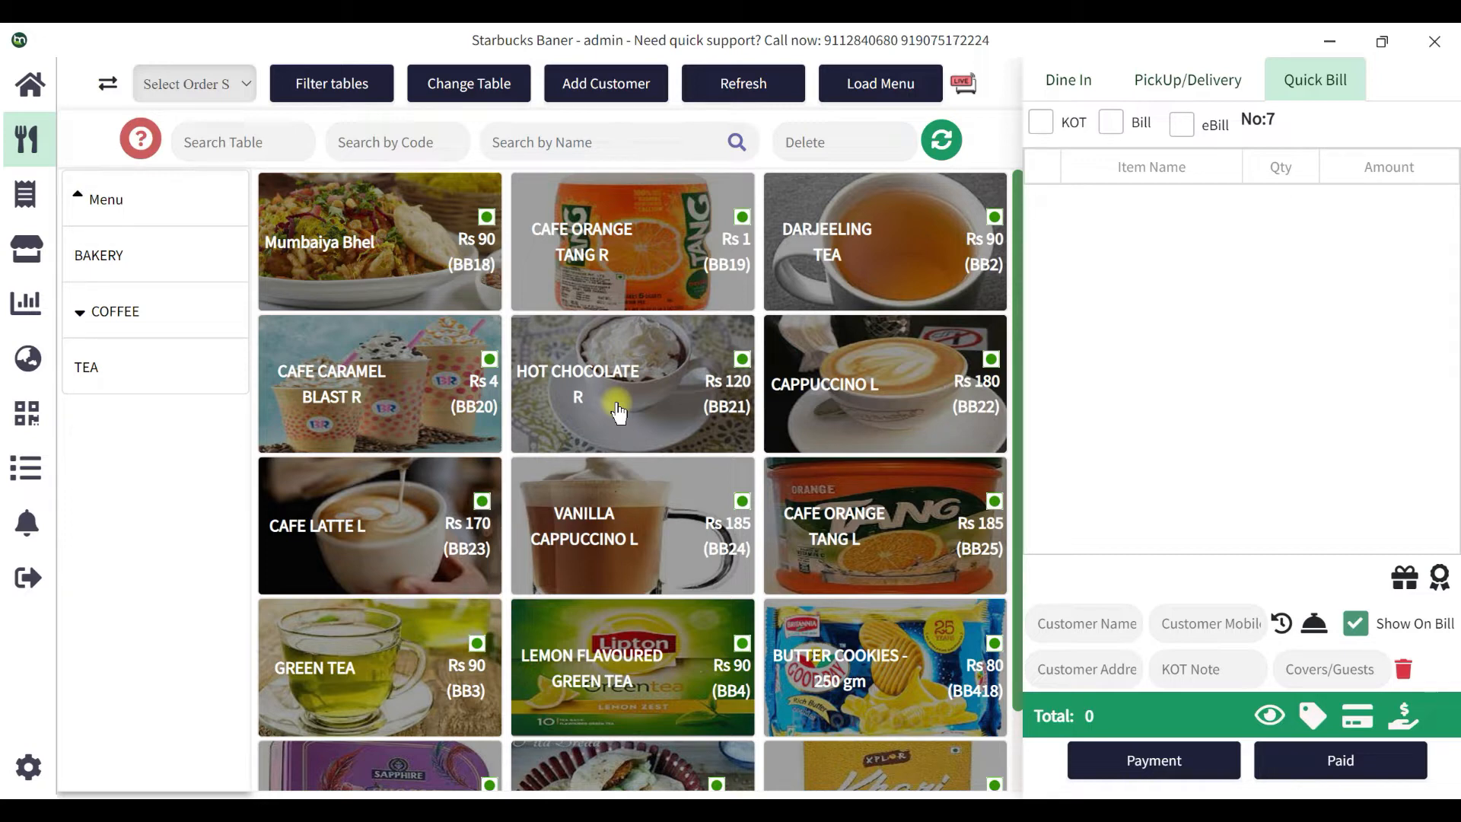
# Open Close Day, cancel it, and view the dashboard showing Rs 1840.65 across 6 bills.
pyautogui.click(26, 488)
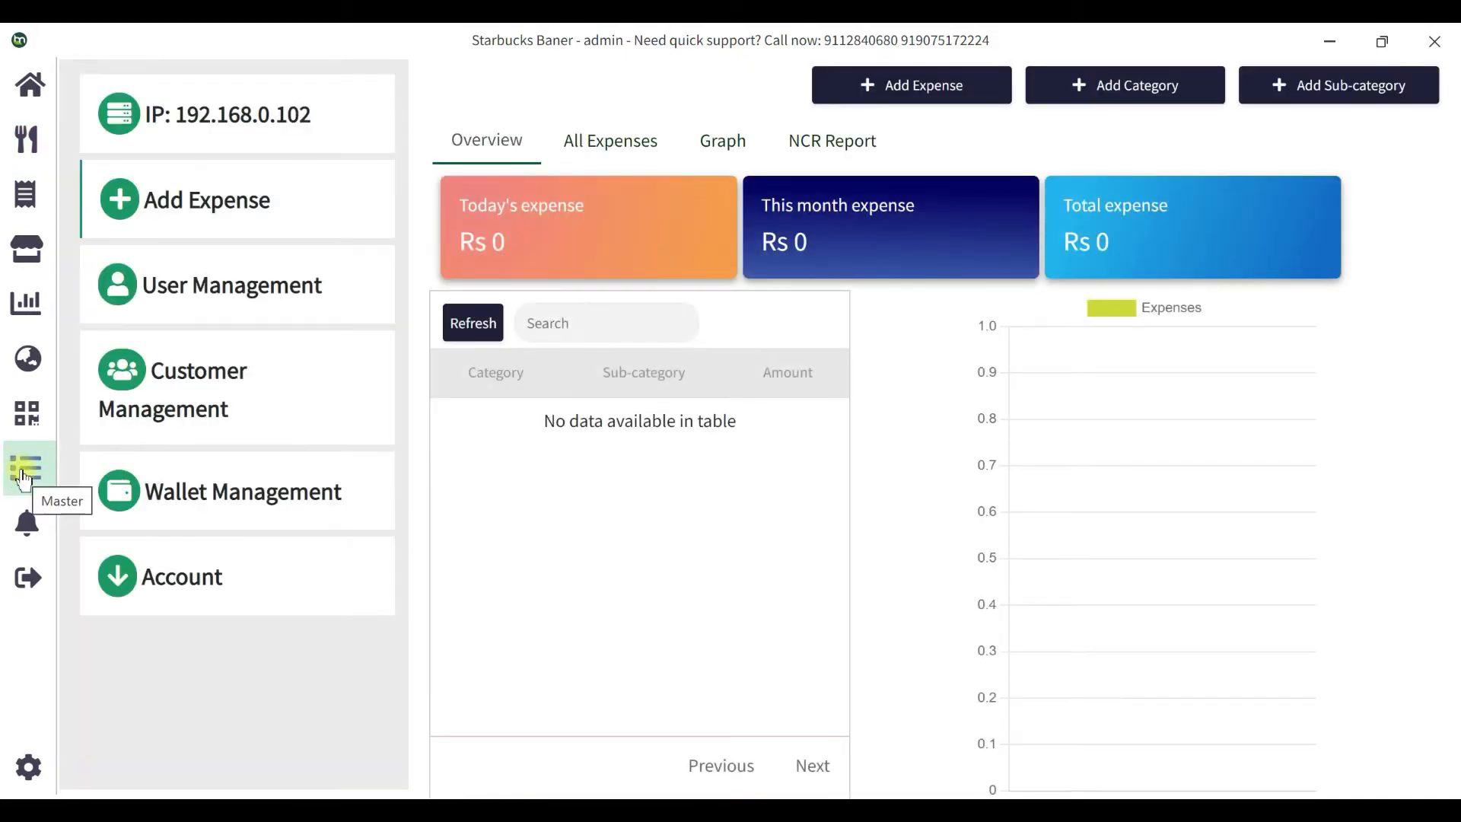
pyautogui.click(235, 570)
pyautogui.scroll(-2, 240, 566)
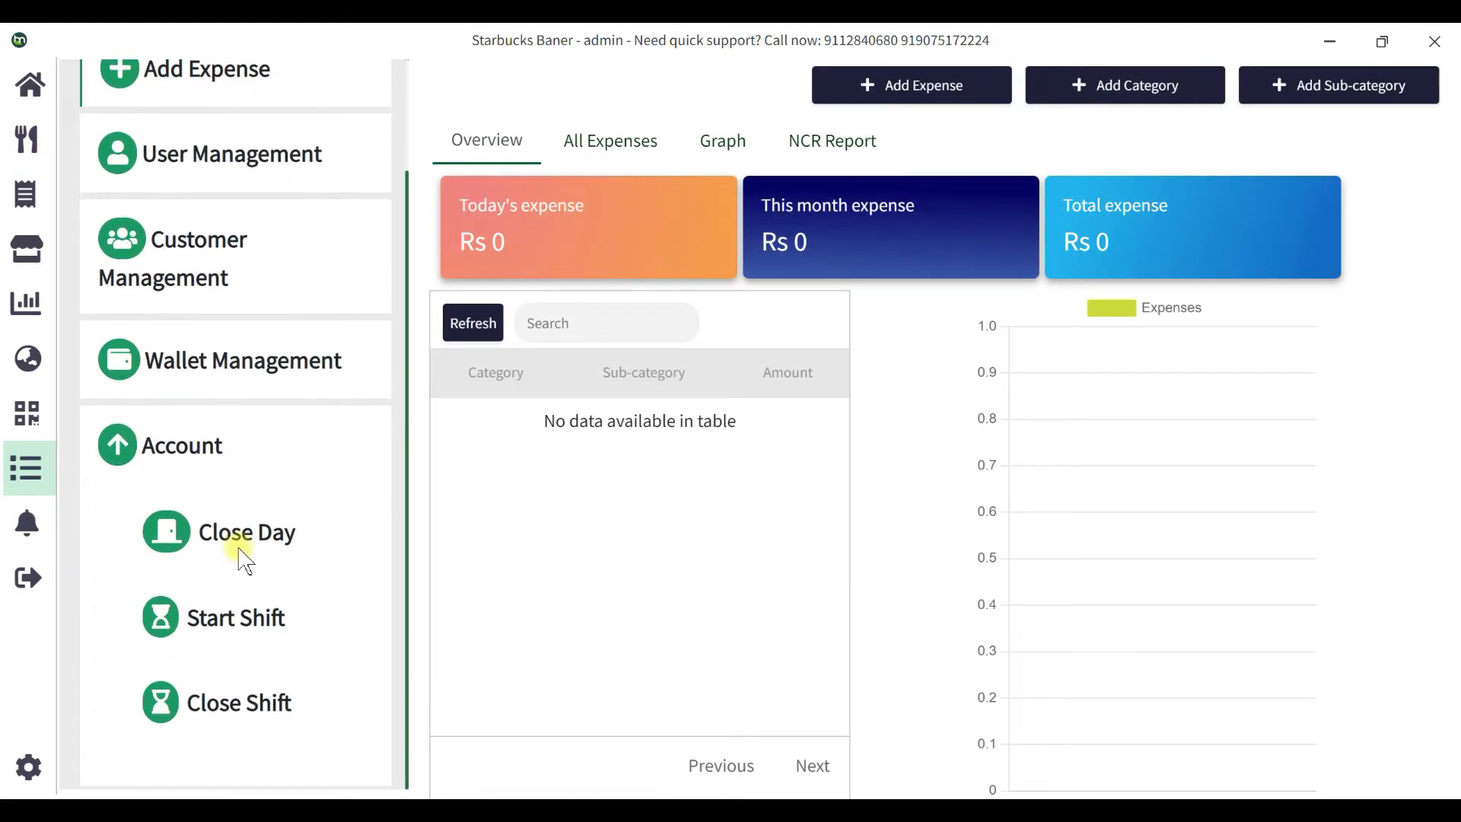
pyautogui.click(242, 542)
pyautogui.click(609, 383)
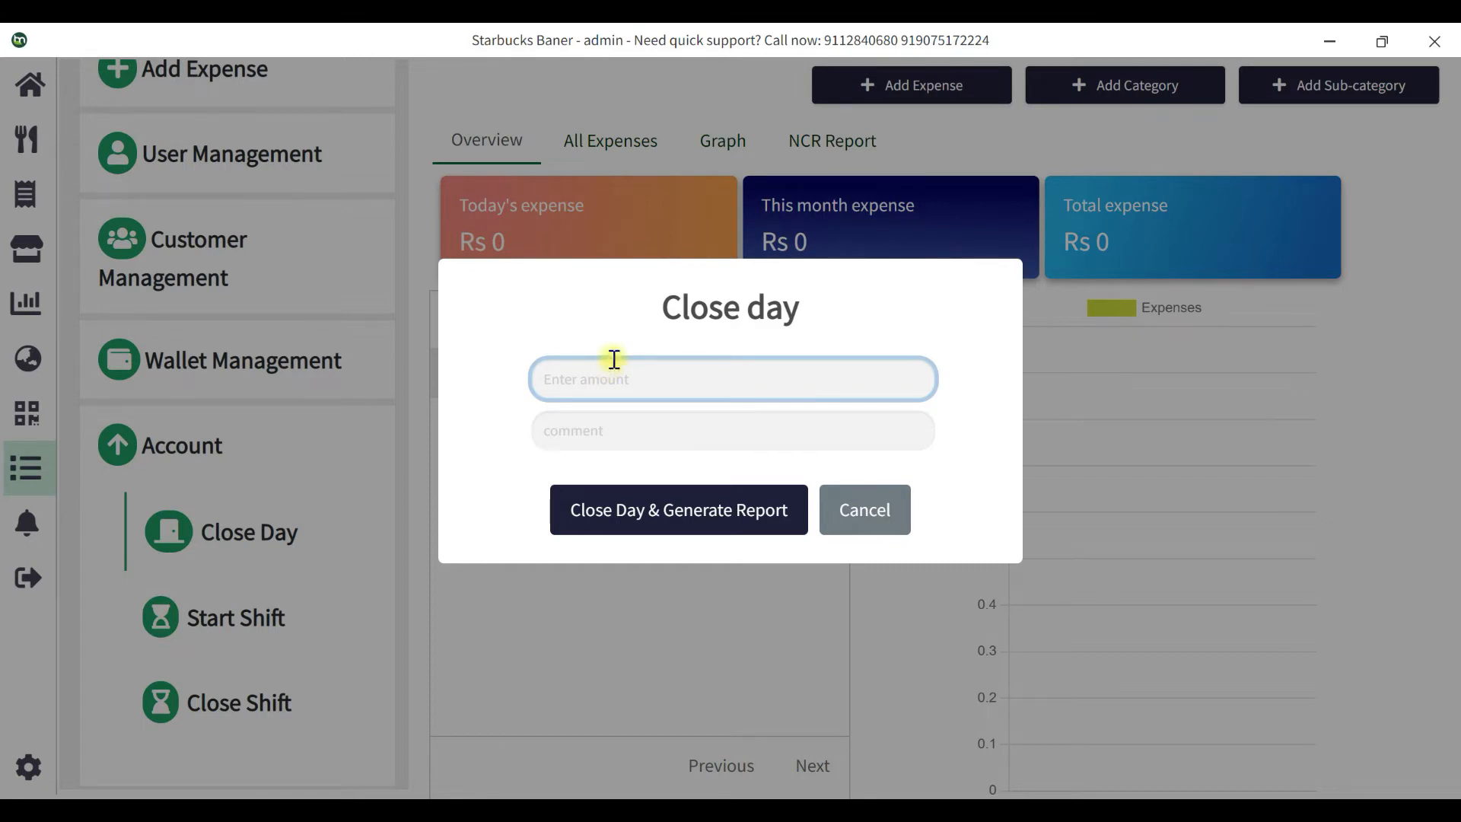
pyautogui.click(861, 511)
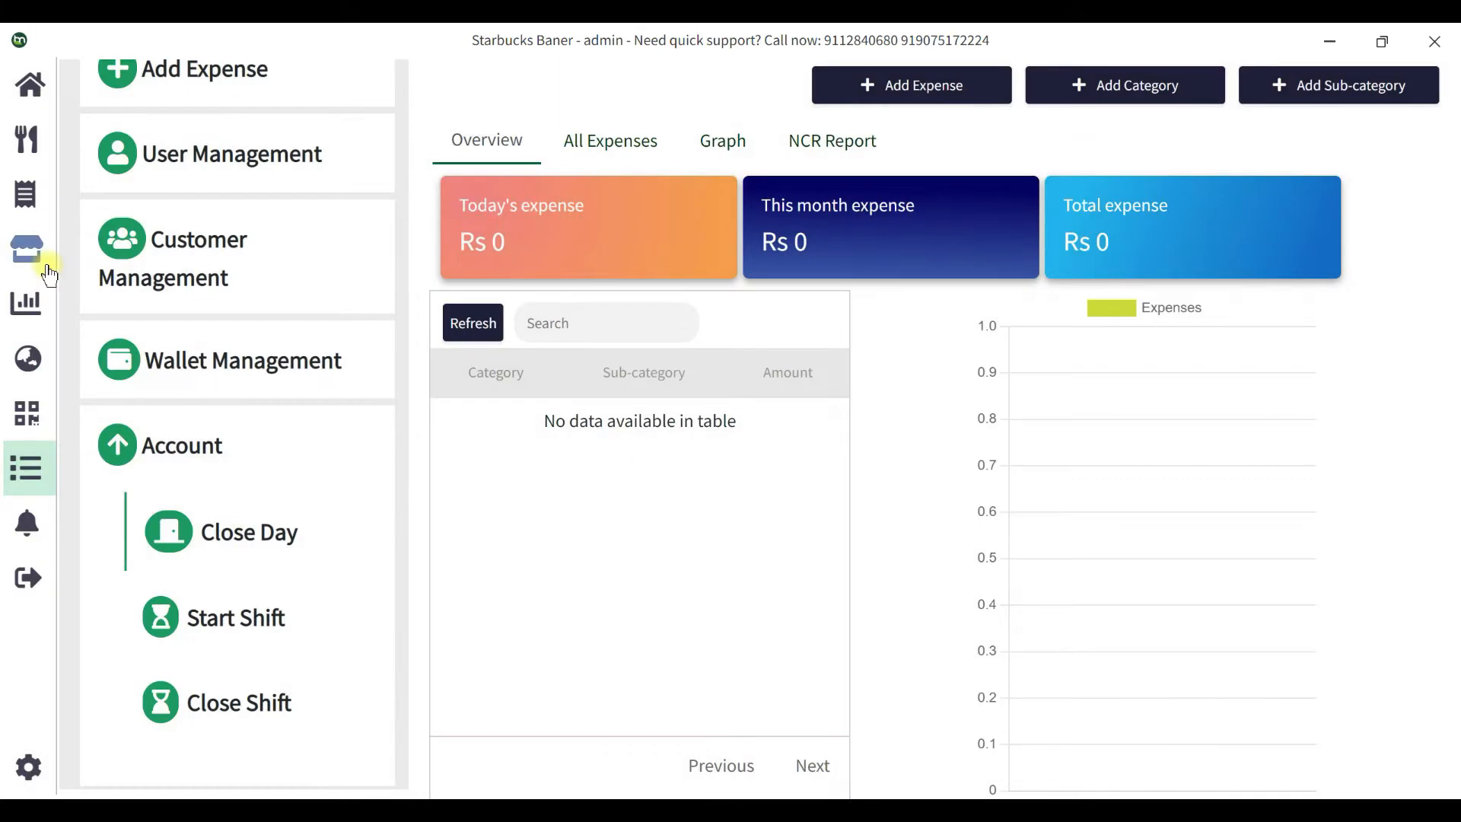
pyautogui.click(27, 156)
pyautogui.click(29, 83)
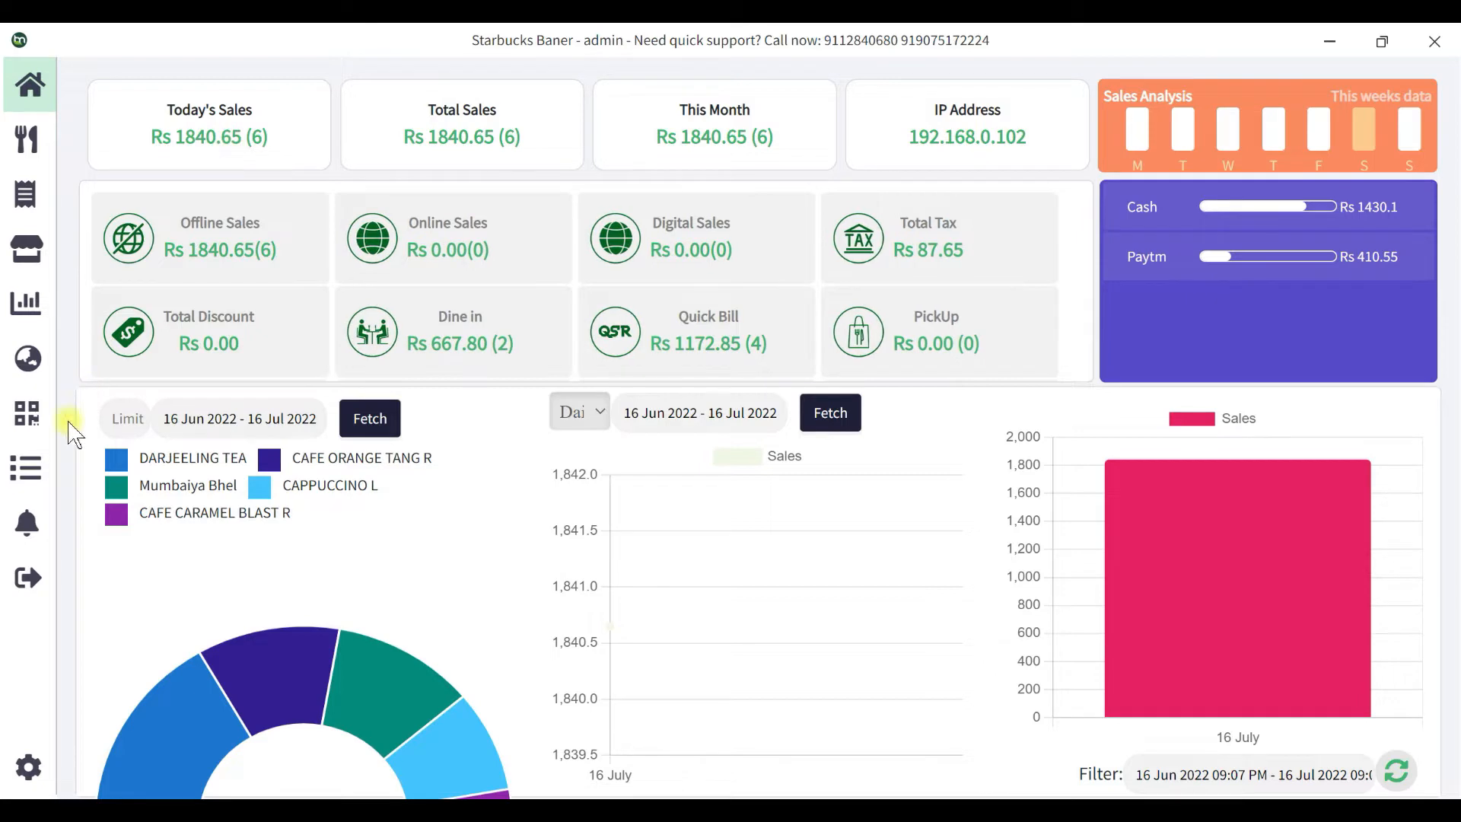
# Close the day with a 2000 closing amount, accept the 430.1 shortage, and print the report.
pyautogui.click(38, 487)
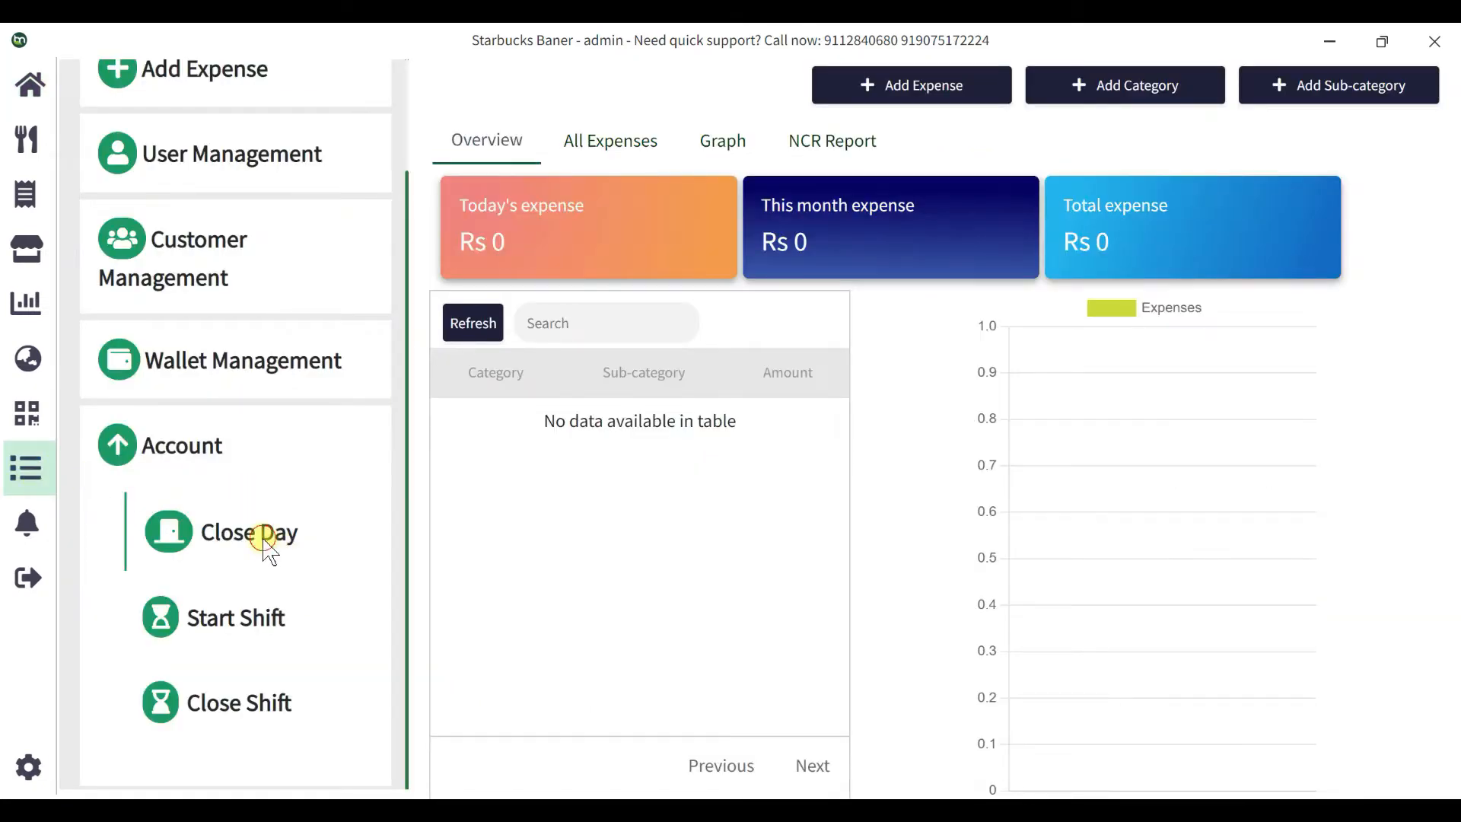
pyautogui.click(261, 538)
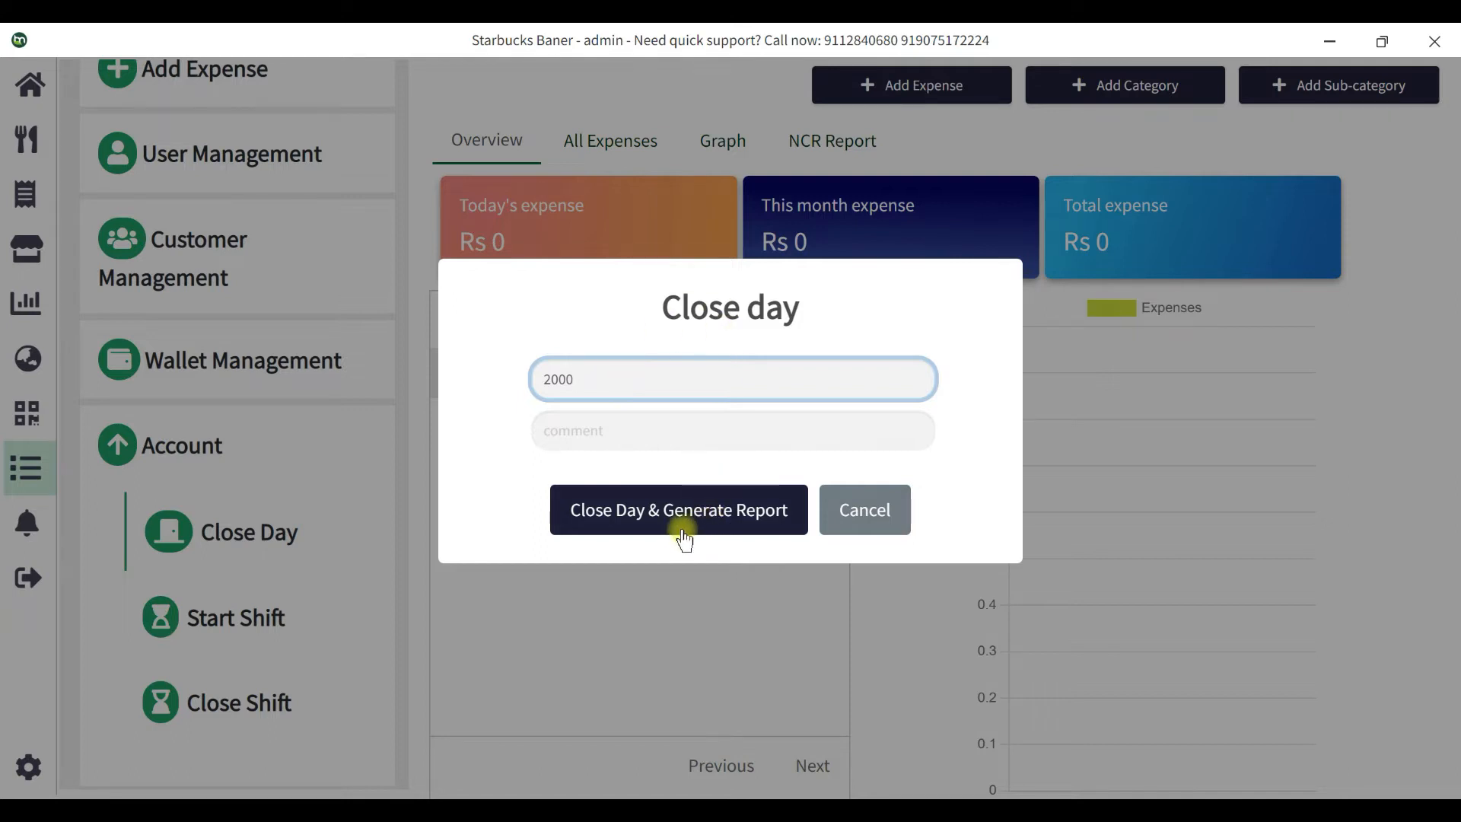
pyautogui.click(723, 530)
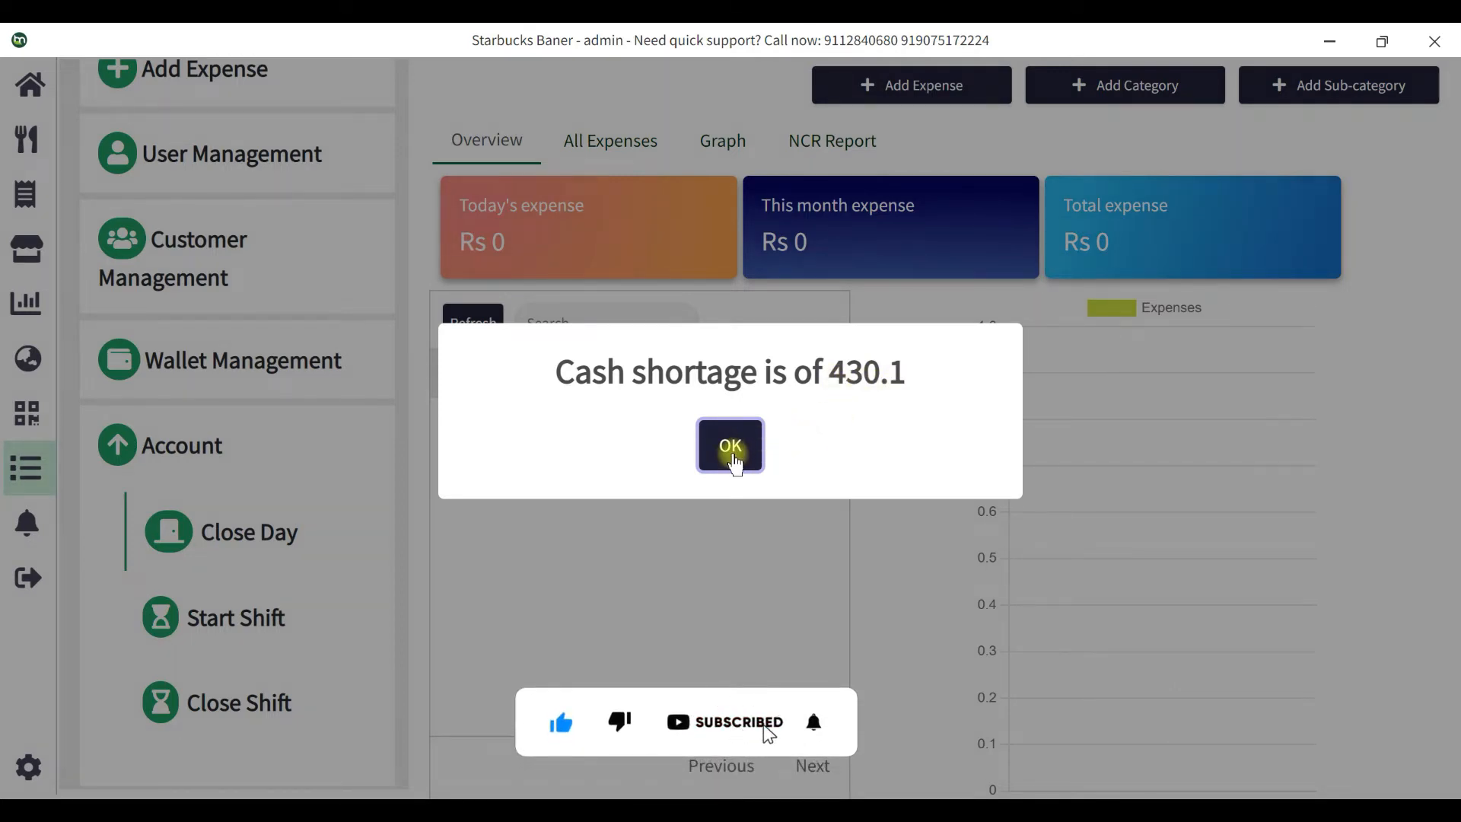
pyautogui.click(731, 449)
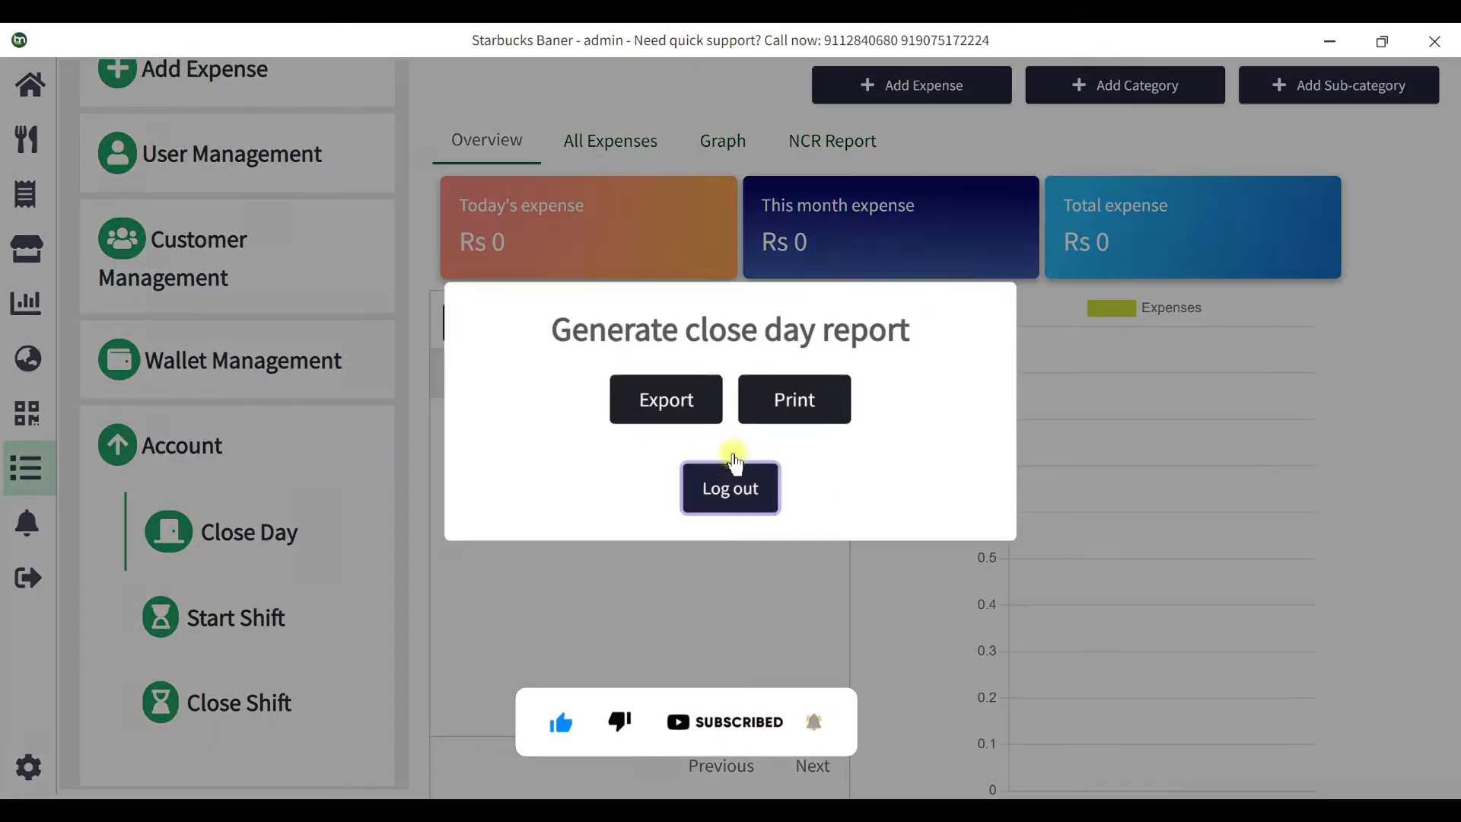
pyautogui.click(797, 418)
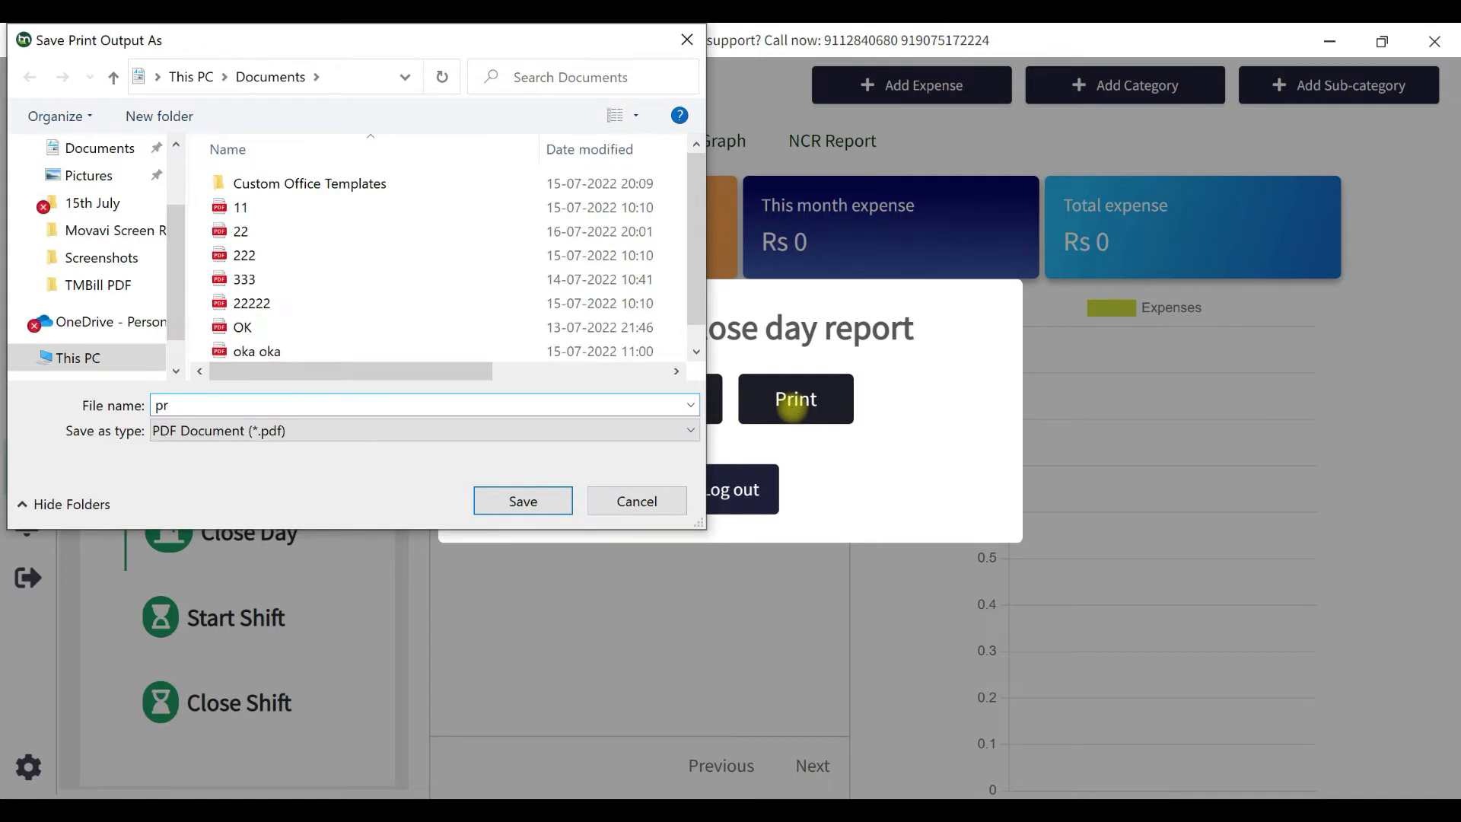
# Save the close-day report PDF as cd.pdf.
pyautogui.write('cd')
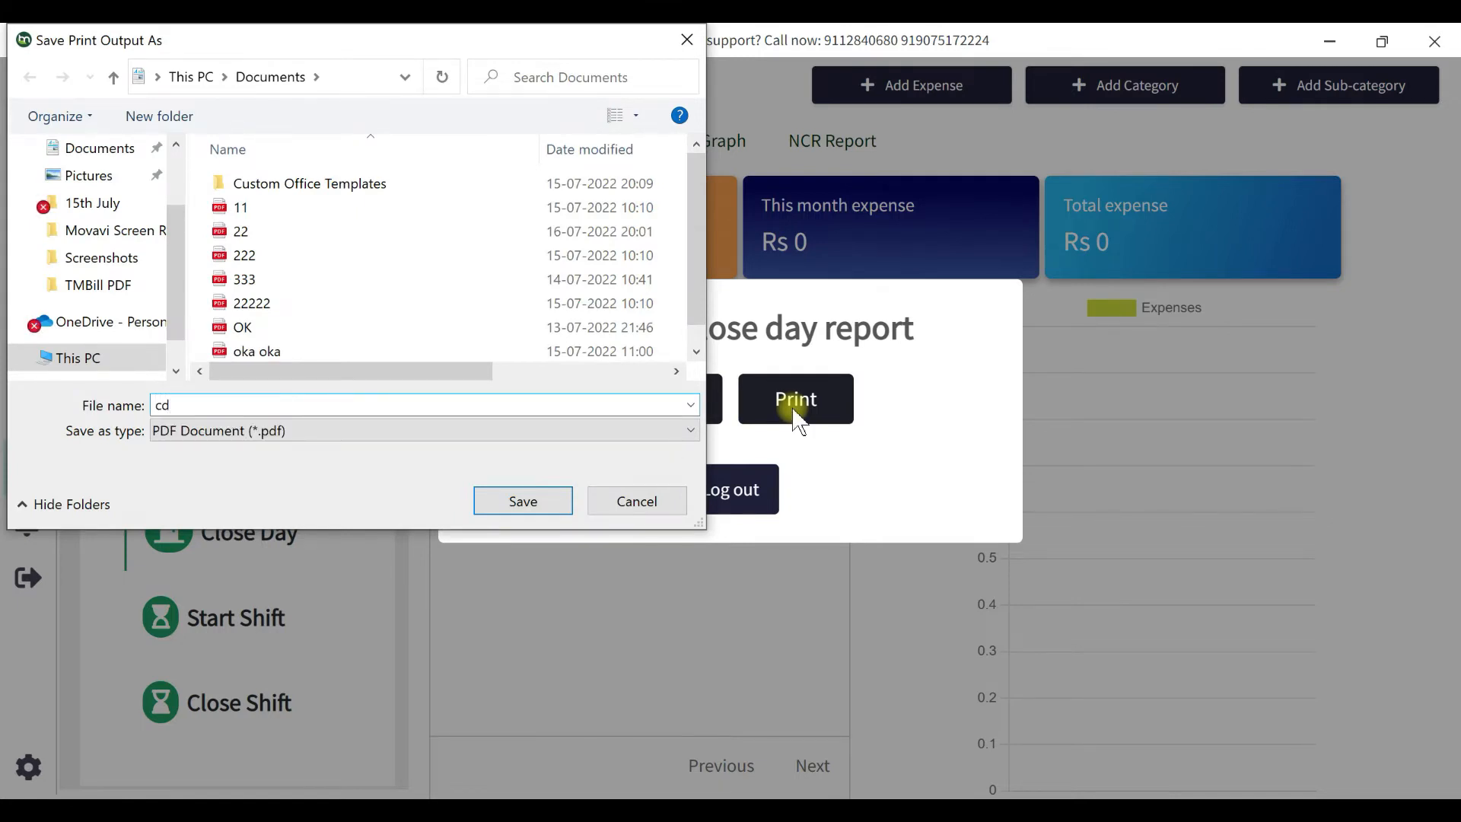
pyautogui.press('Return')
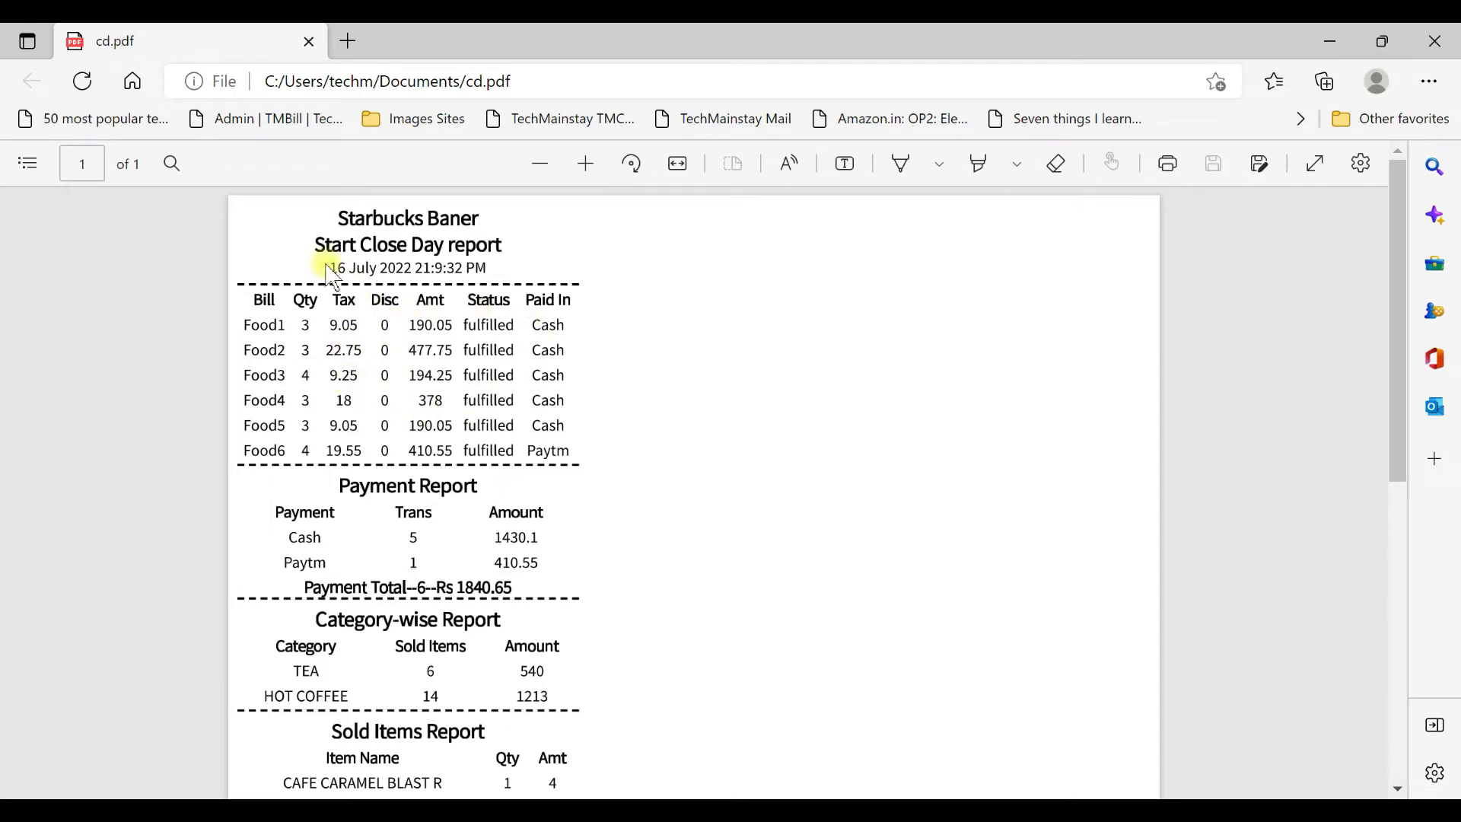
pyautogui.scroll(-1, 365, 335)
pyautogui.scroll(1, 376, 335)
pyautogui.scroll(-2, 372, 487)
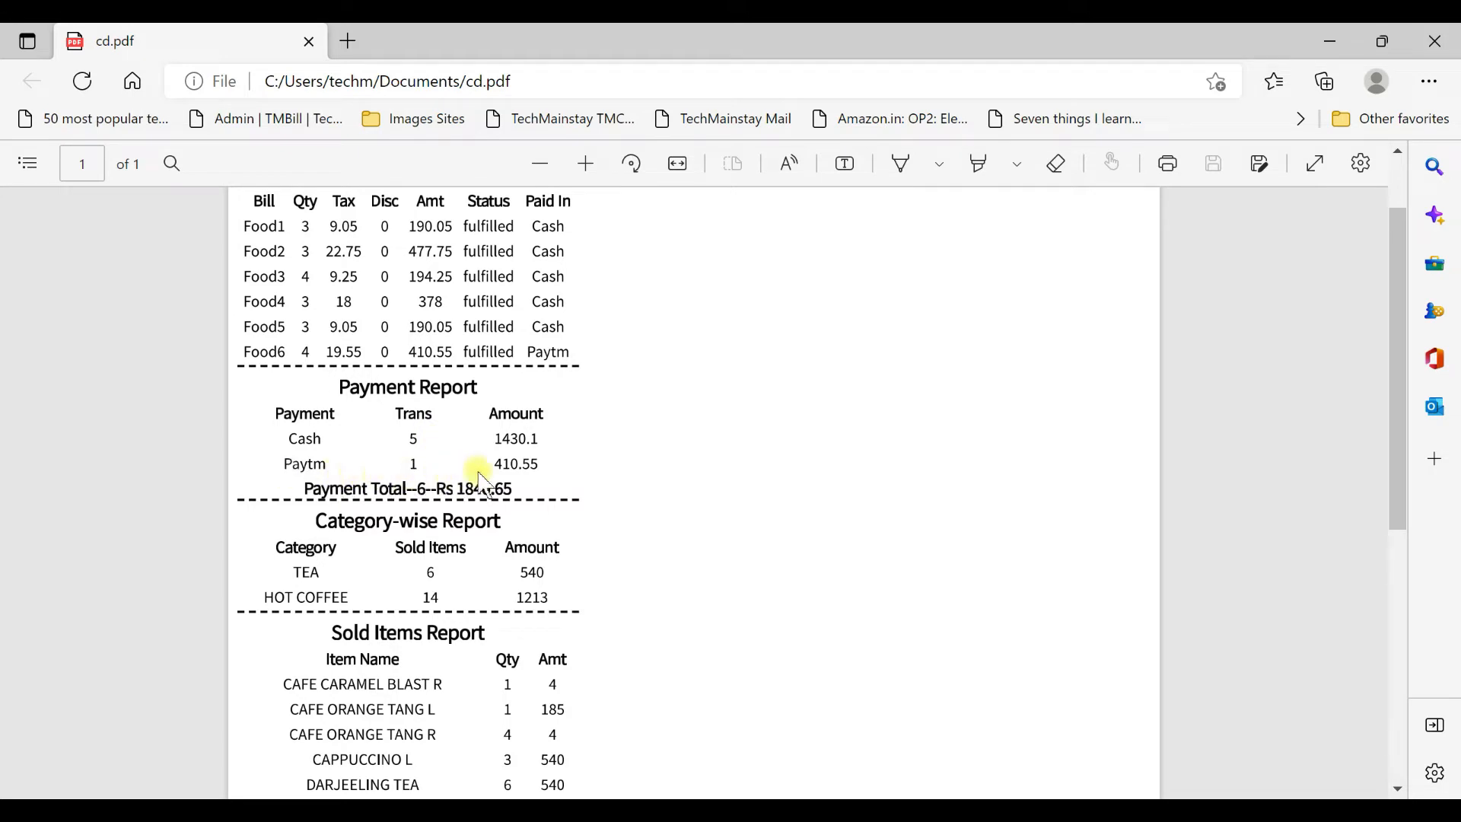
pyautogui.scroll(-2, 364, 445)
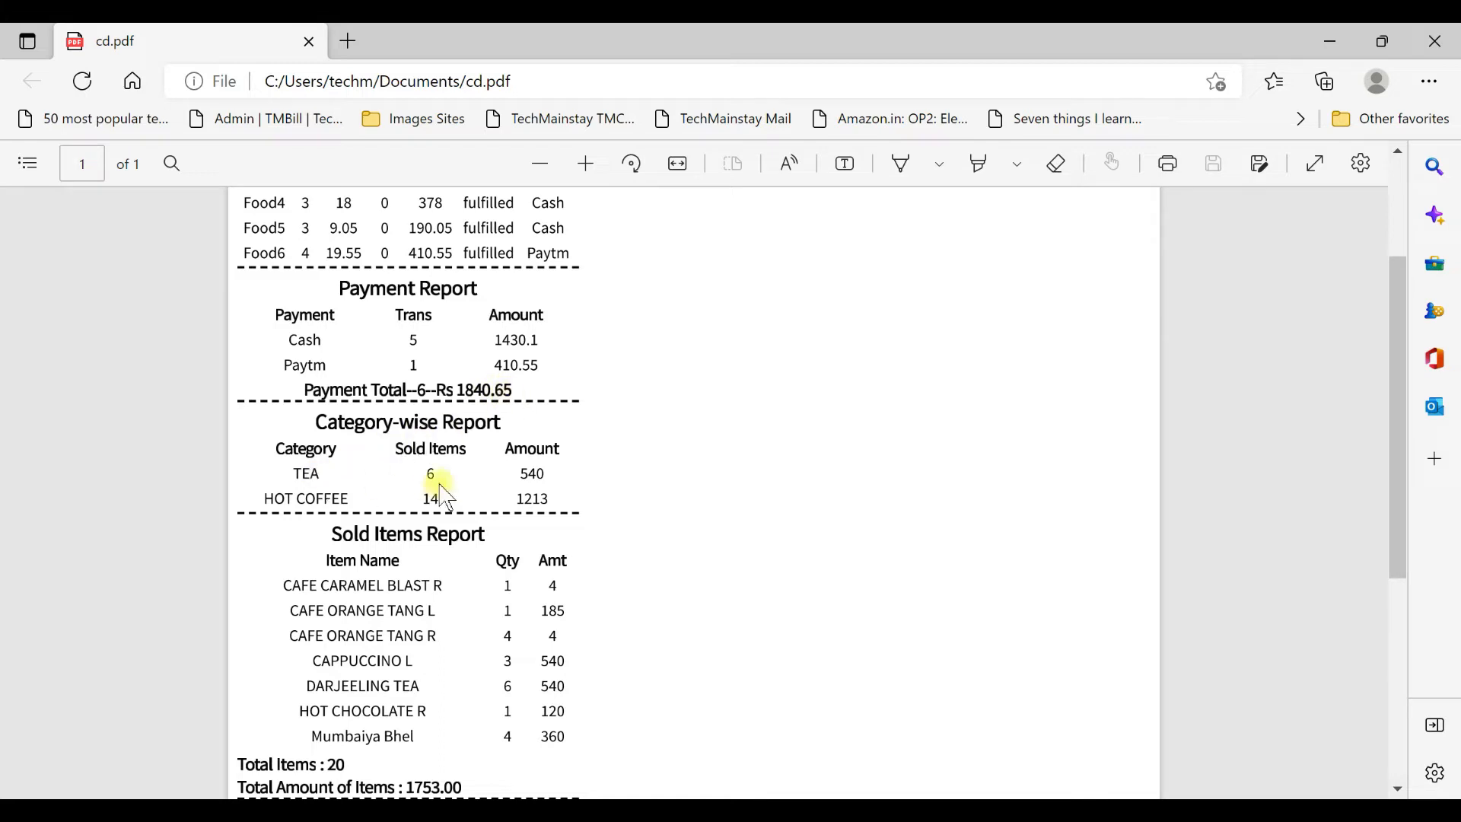
pyautogui.scroll(-2, 464, 464)
pyautogui.scroll(-2, 355, 388)
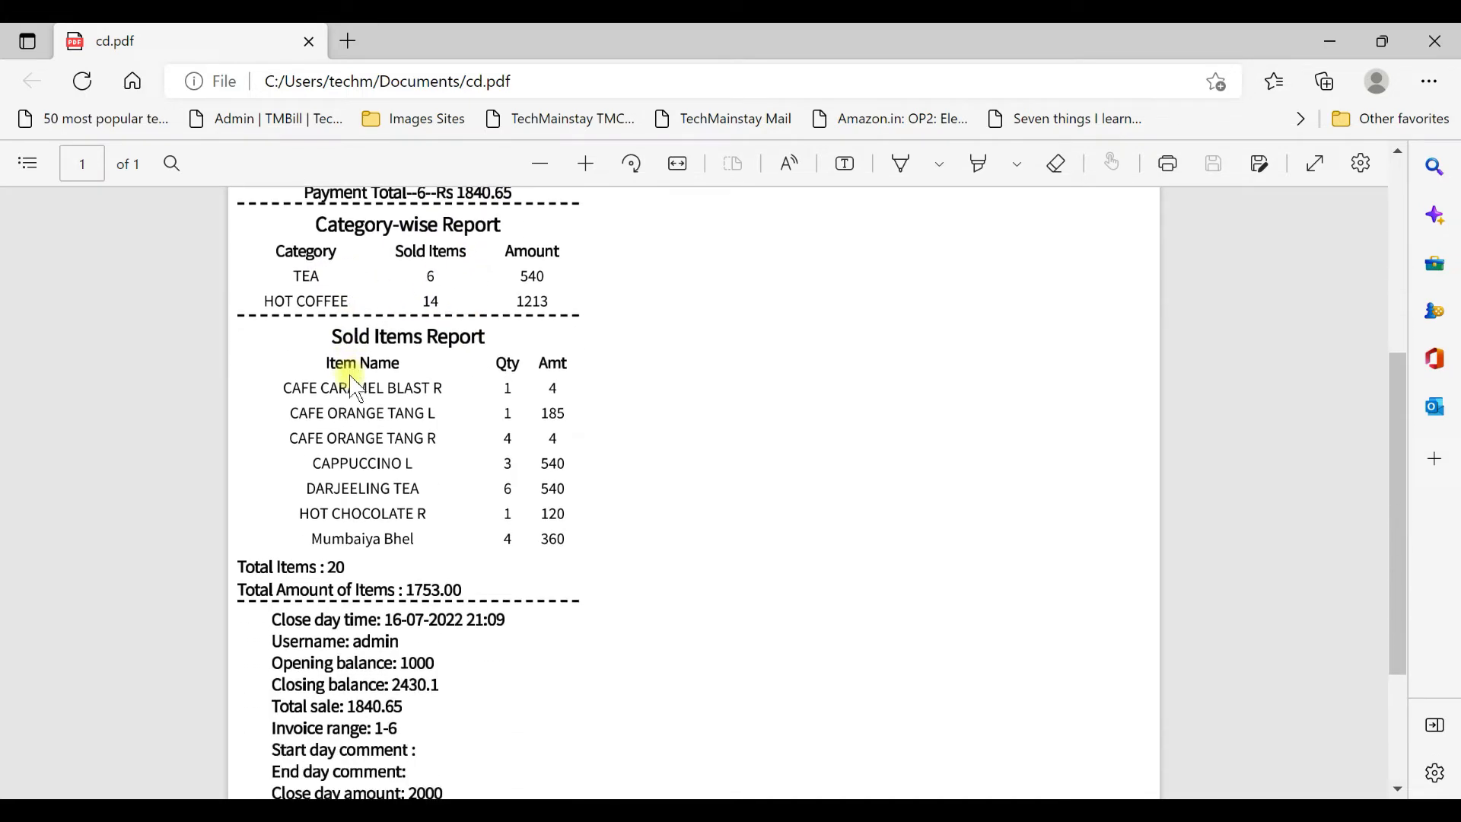
pyautogui.scroll(-2, 351, 378)
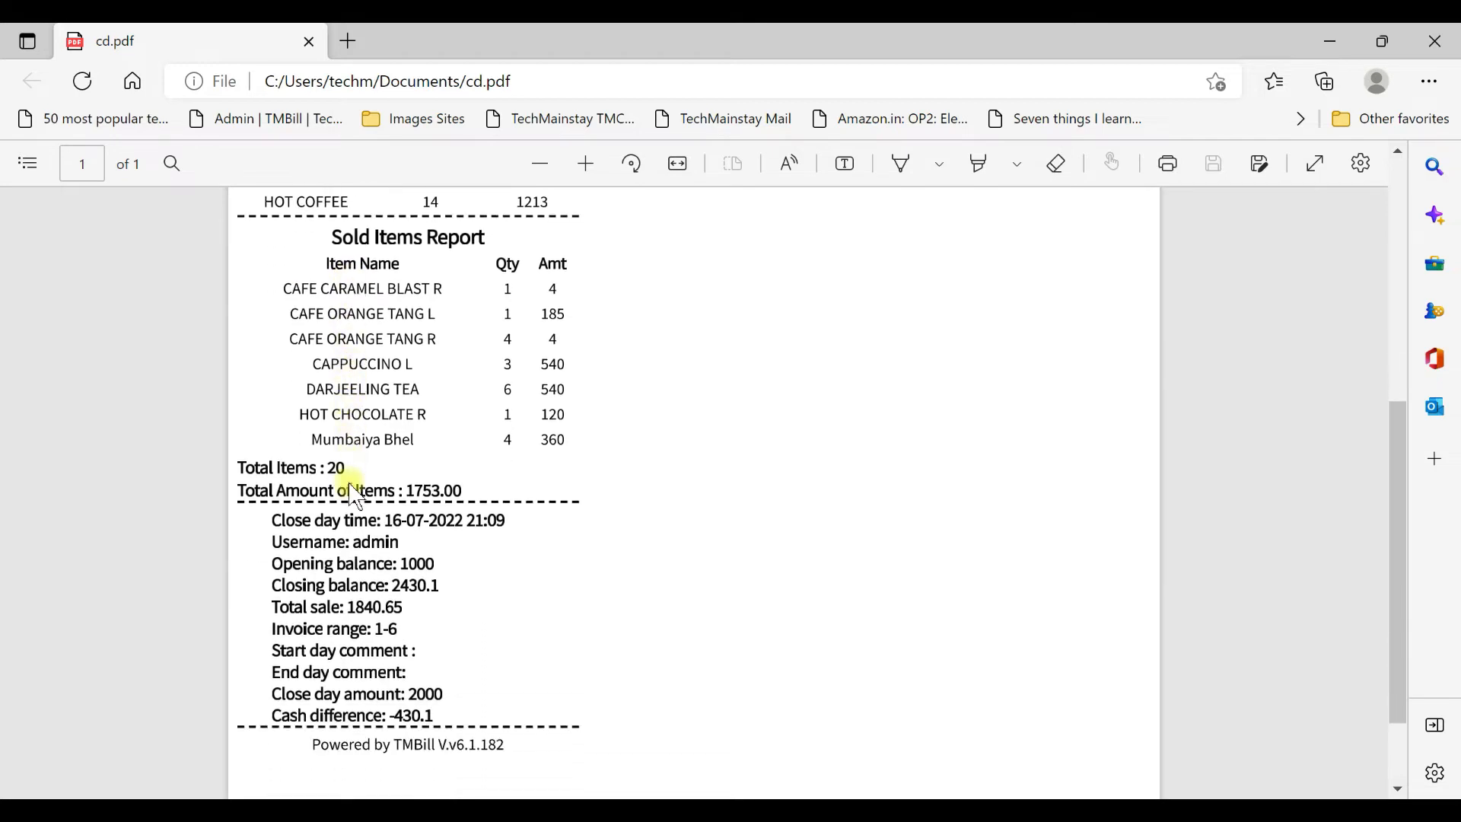
pyautogui.scroll(-2, 344, 472)
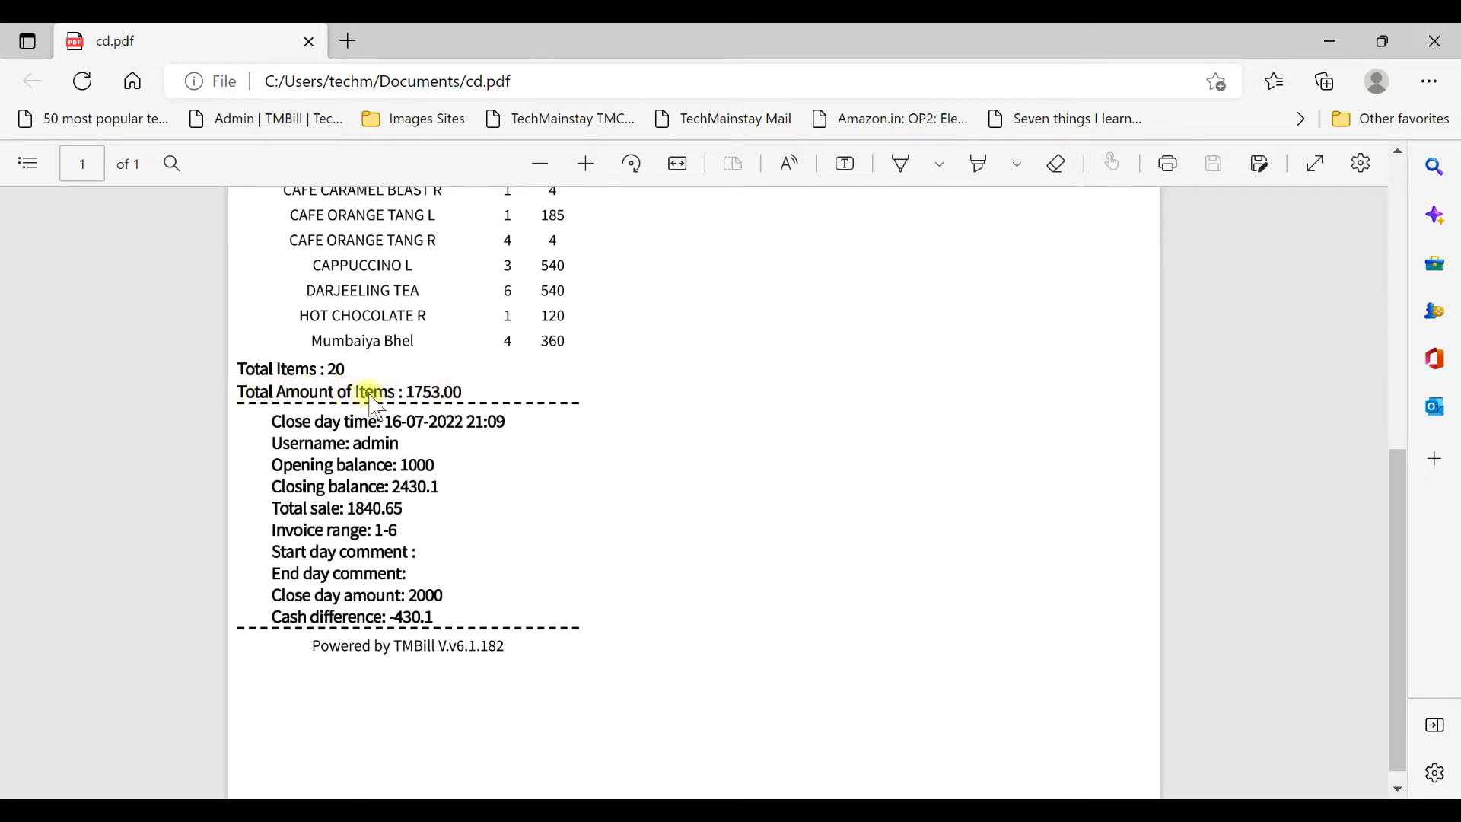
pyautogui.scroll(1, 456, 392)
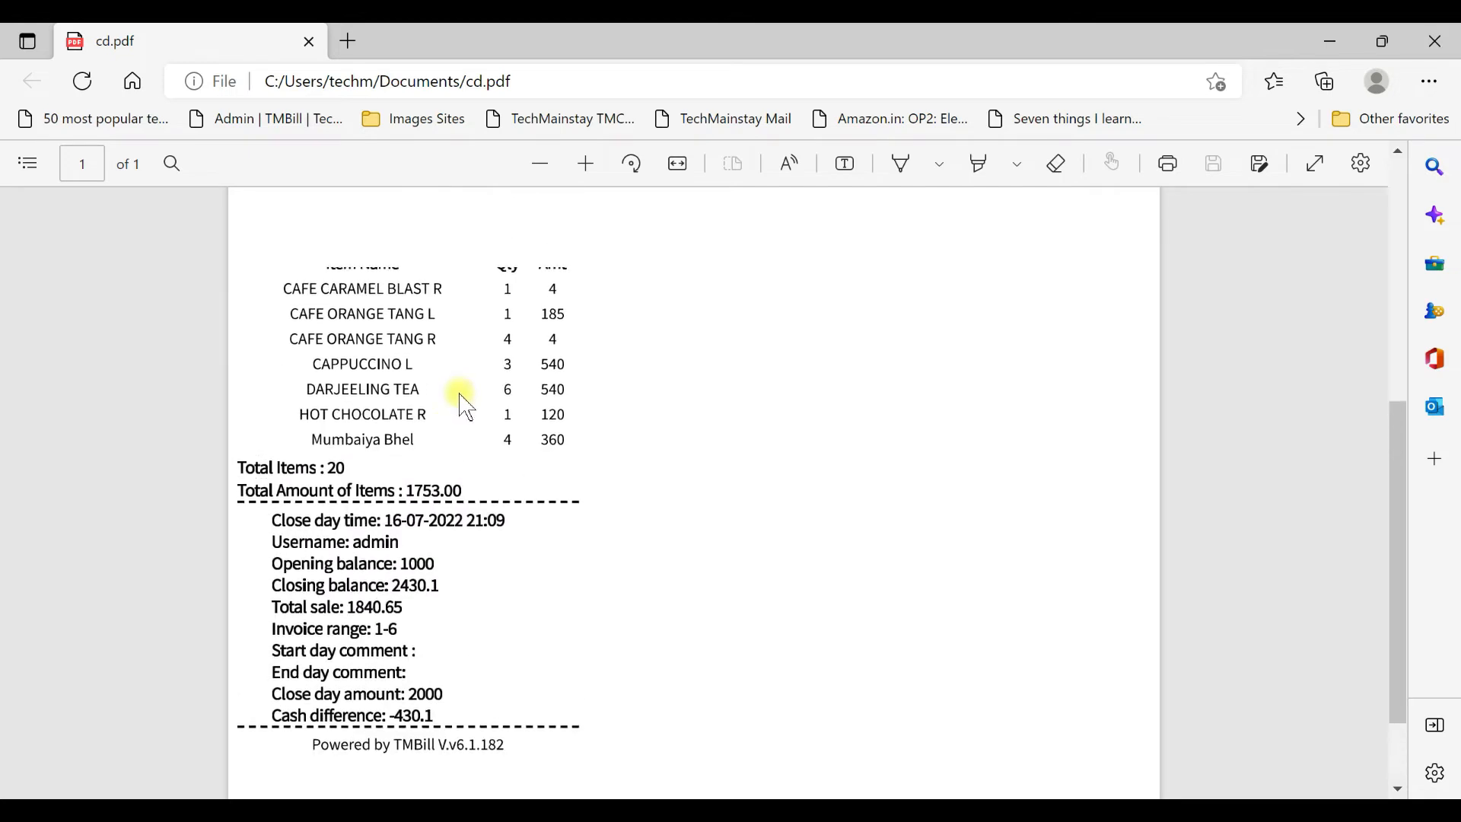
pyautogui.scroll(1, 435, 476)
pyautogui.scroll(-2, 365, 468)
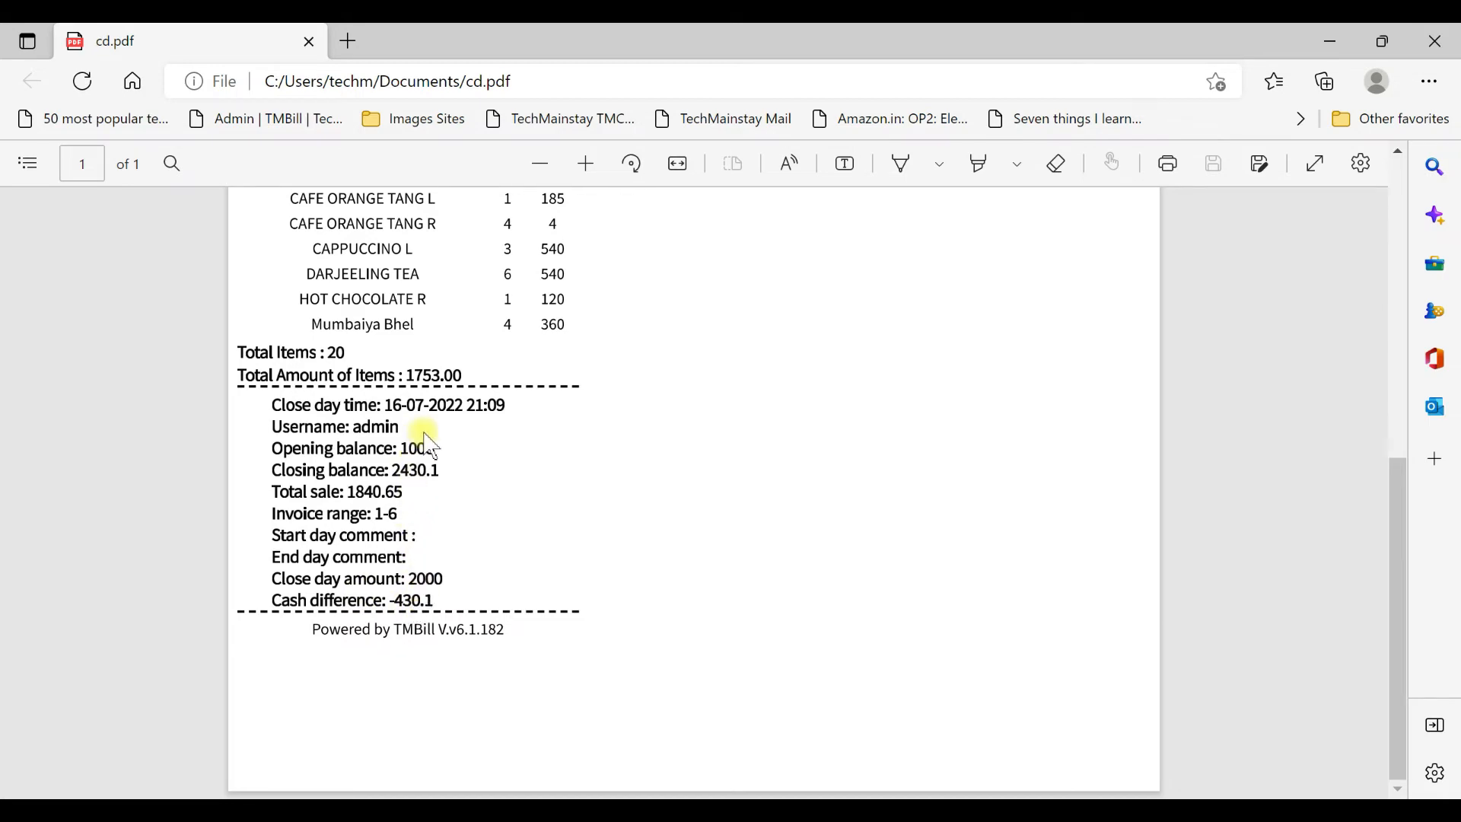
# Review all sections of the cd.pdf report in Edge, then return to the POS close-day prompt.
pyautogui.scroll(4, 437, 434)
pyautogui.scroll(4, 438, 434)
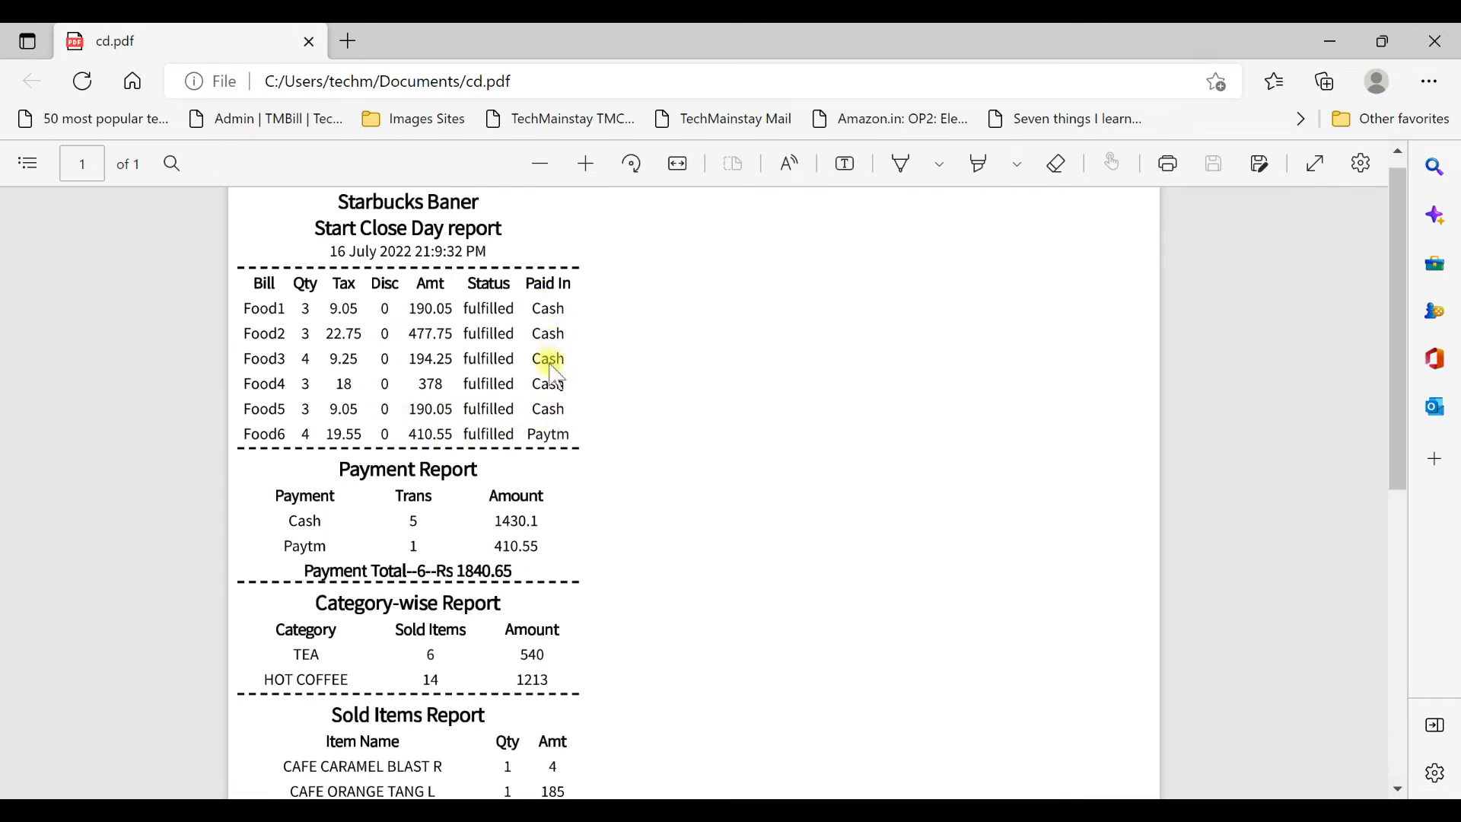
pyautogui.scroll(-4, 495, 422)
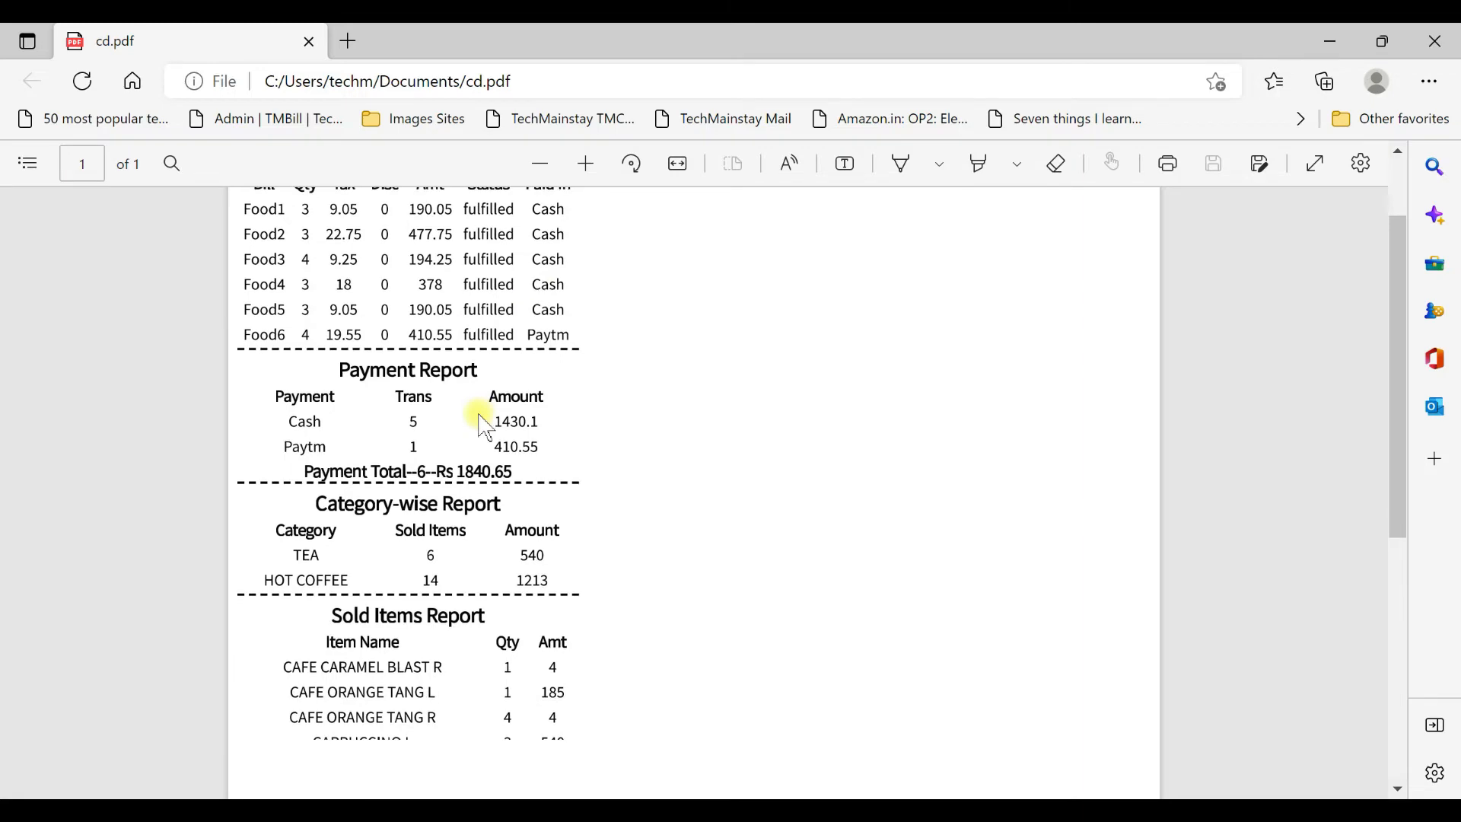
pyautogui.scroll(-4, 532, 595)
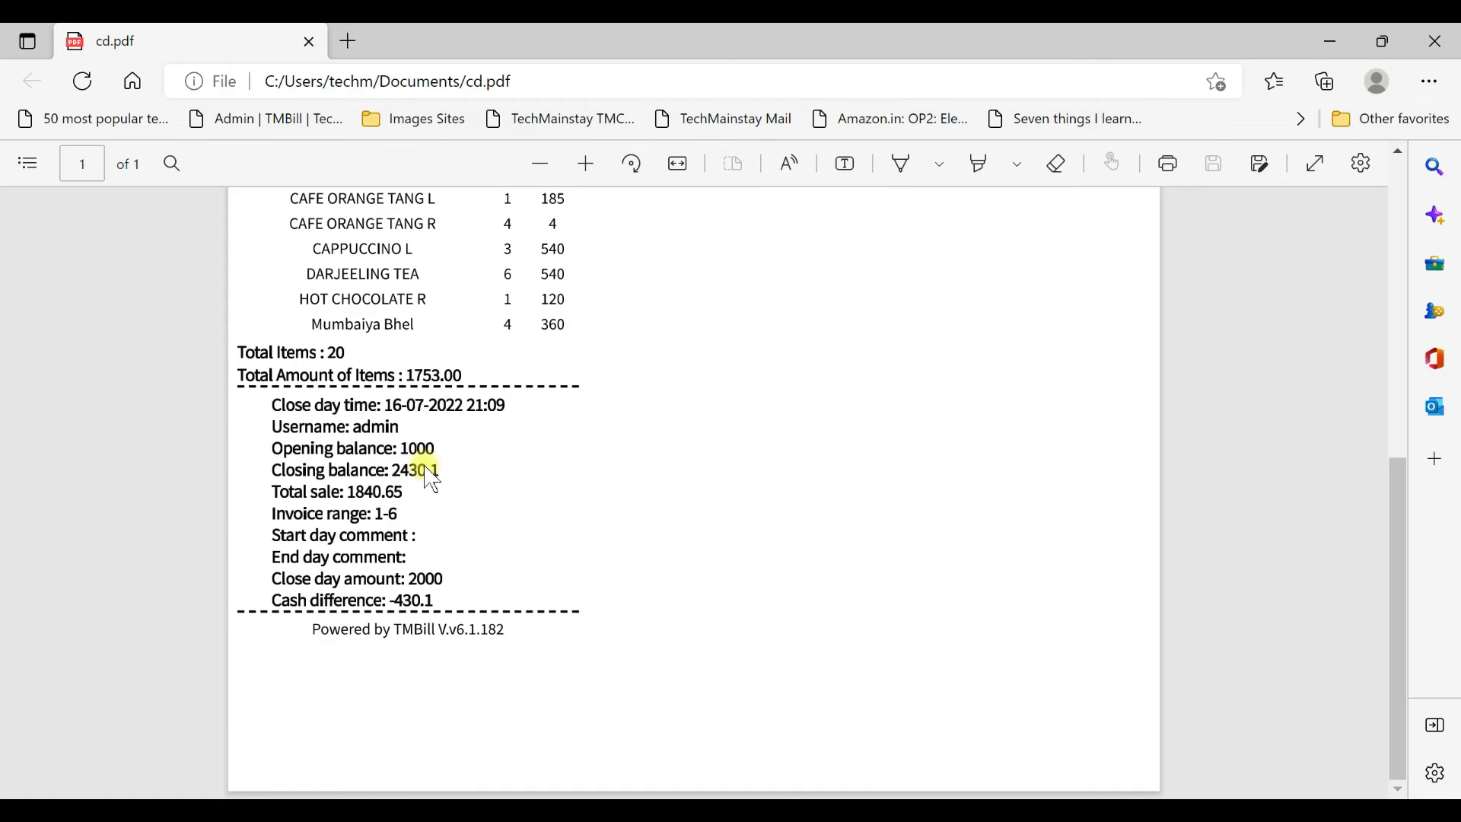
pyautogui.scroll(8, 431, 479)
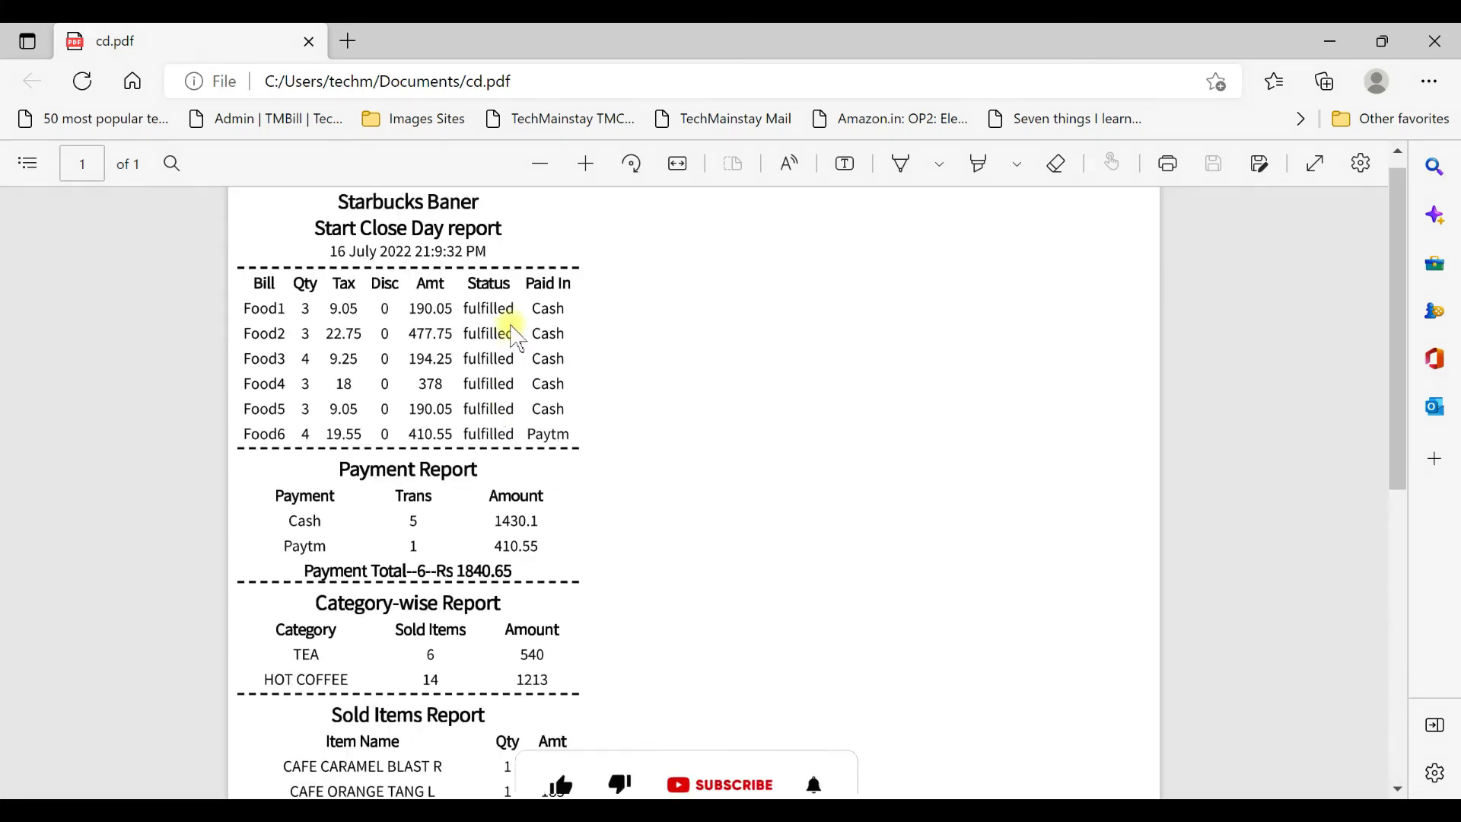
pyautogui.scroll(-4, 506, 410)
pyautogui.scroll(-4, 505, 418)
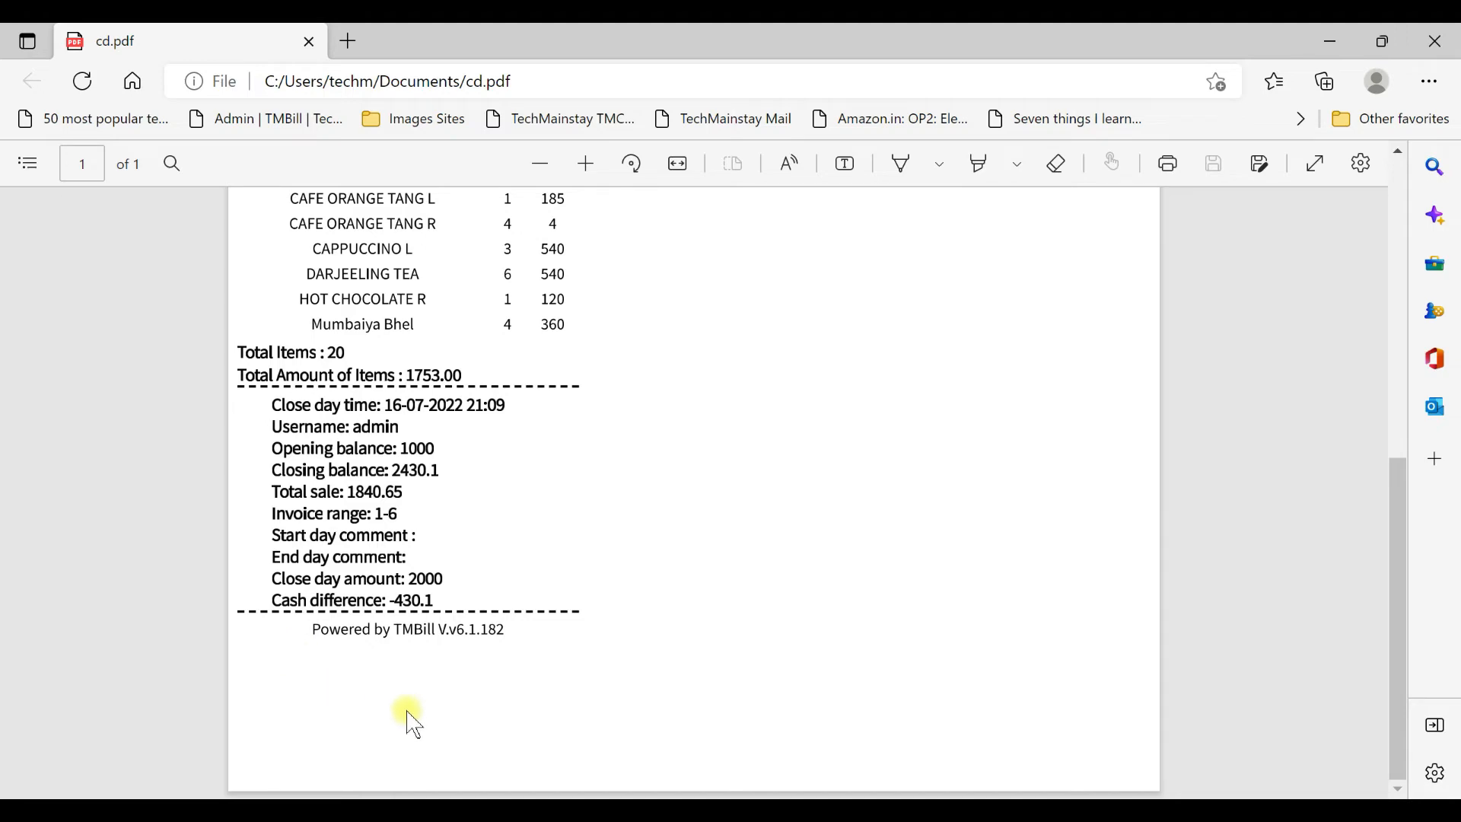
pyautogui.scroll(1, 470, 450)
pyautogui.scroll(7, 470, 450)
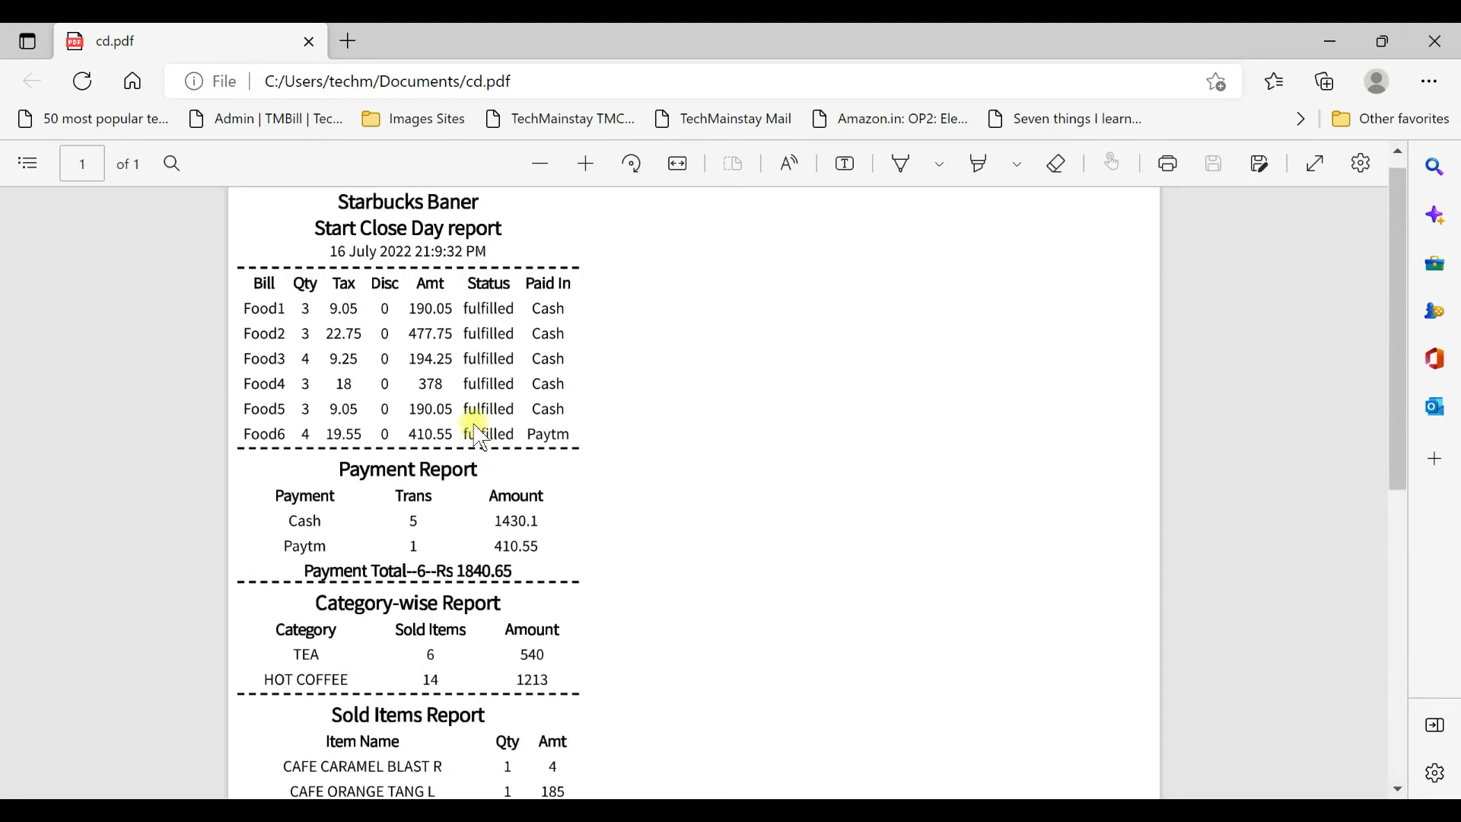
pyautogui.scroll(-4, 408, 365)
pyautogui.scroll(4, 343, 346)
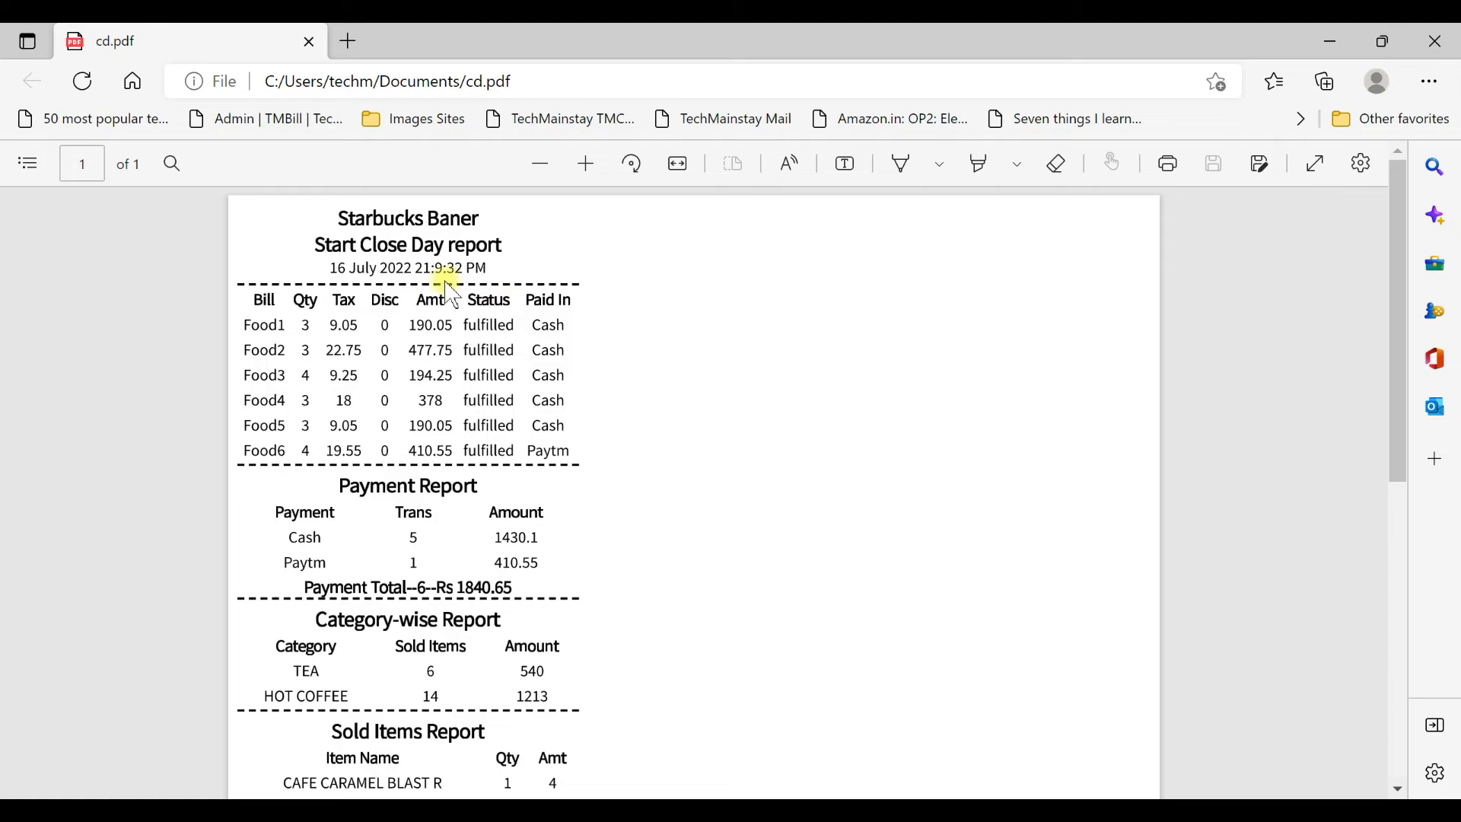
pyautogui.click(881, 809)
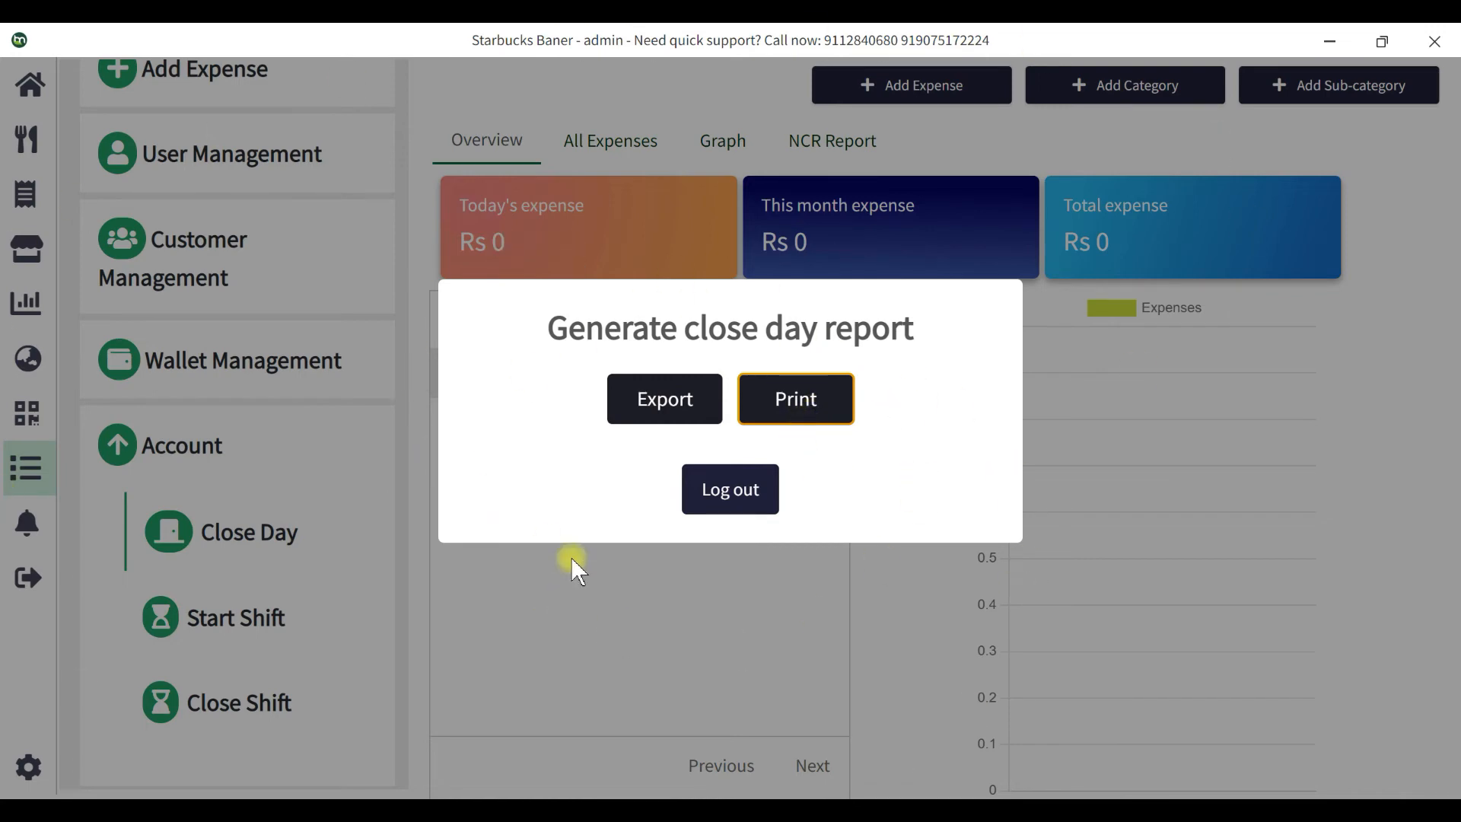
# Log out of the admin session from the close-day report prompt.
pyautogui.click(727, 506)
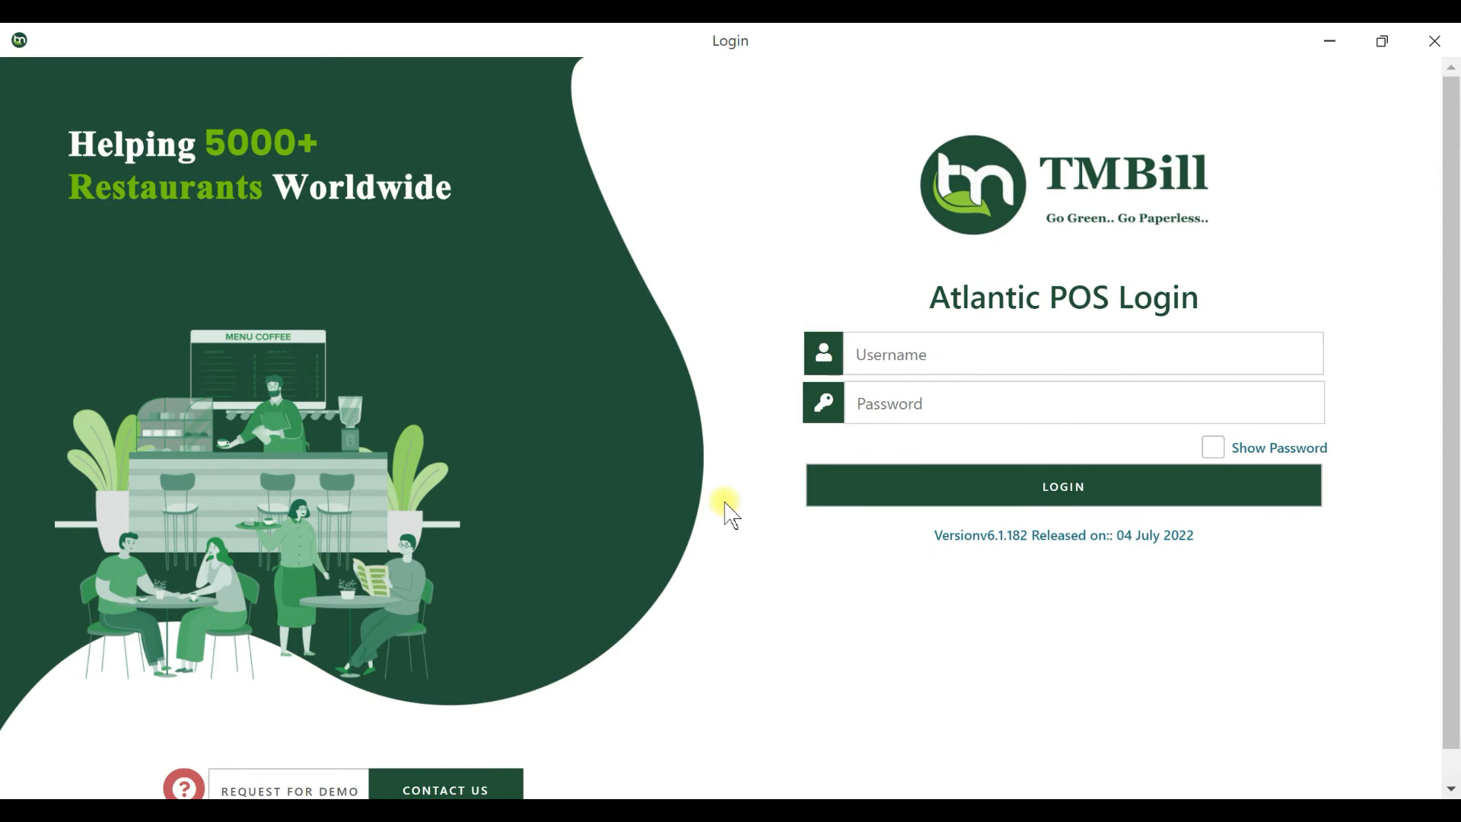
# Log in as admin with the account password and select the prefilled 2430.10 opening balance.
pyautogui.click(892, 350)
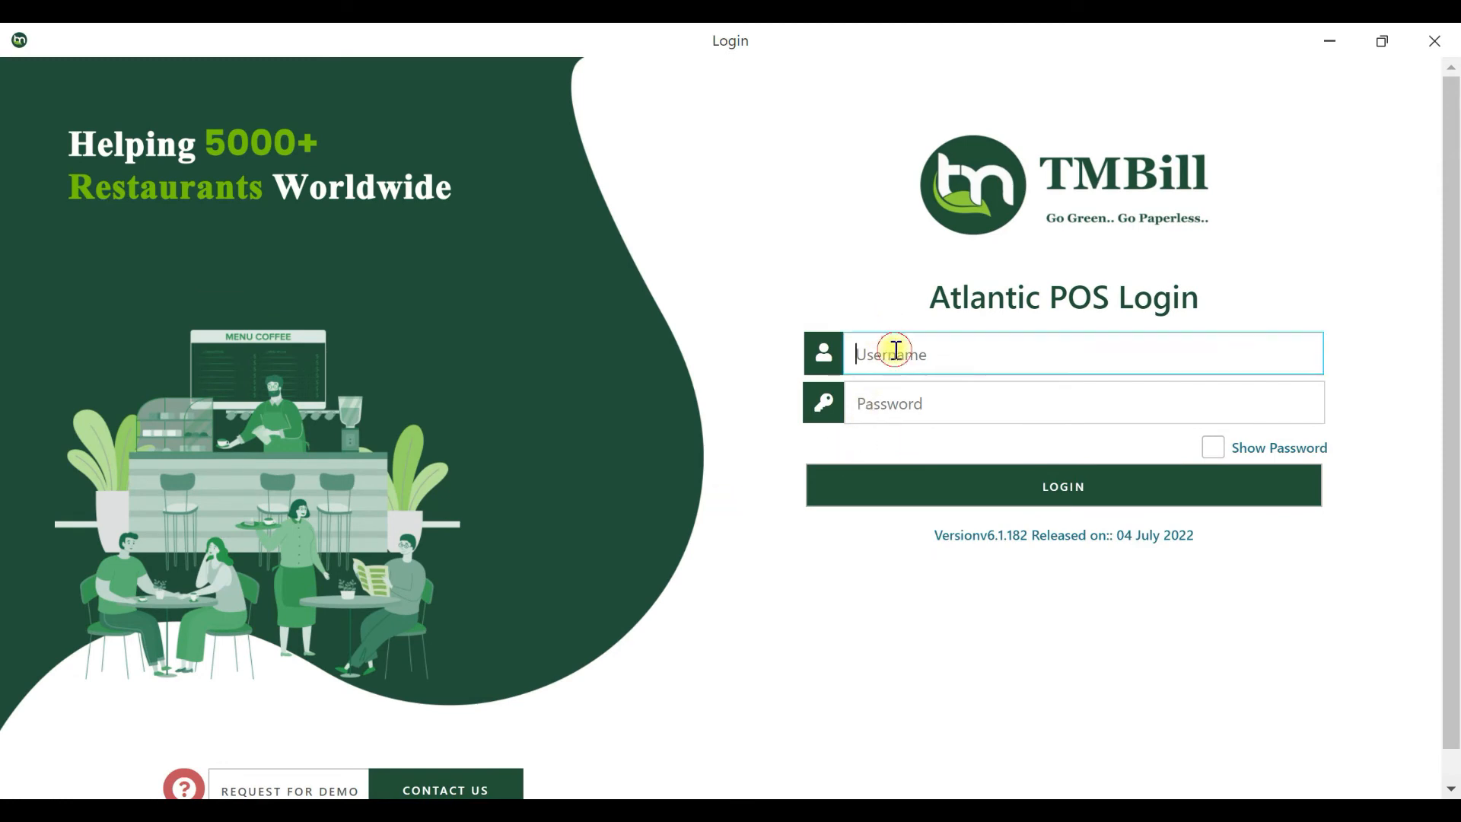
pyautogui.write('admin')
pyautogui.press('Tab')
pyautogui.write('admin1')
pyautogui.press('Return')
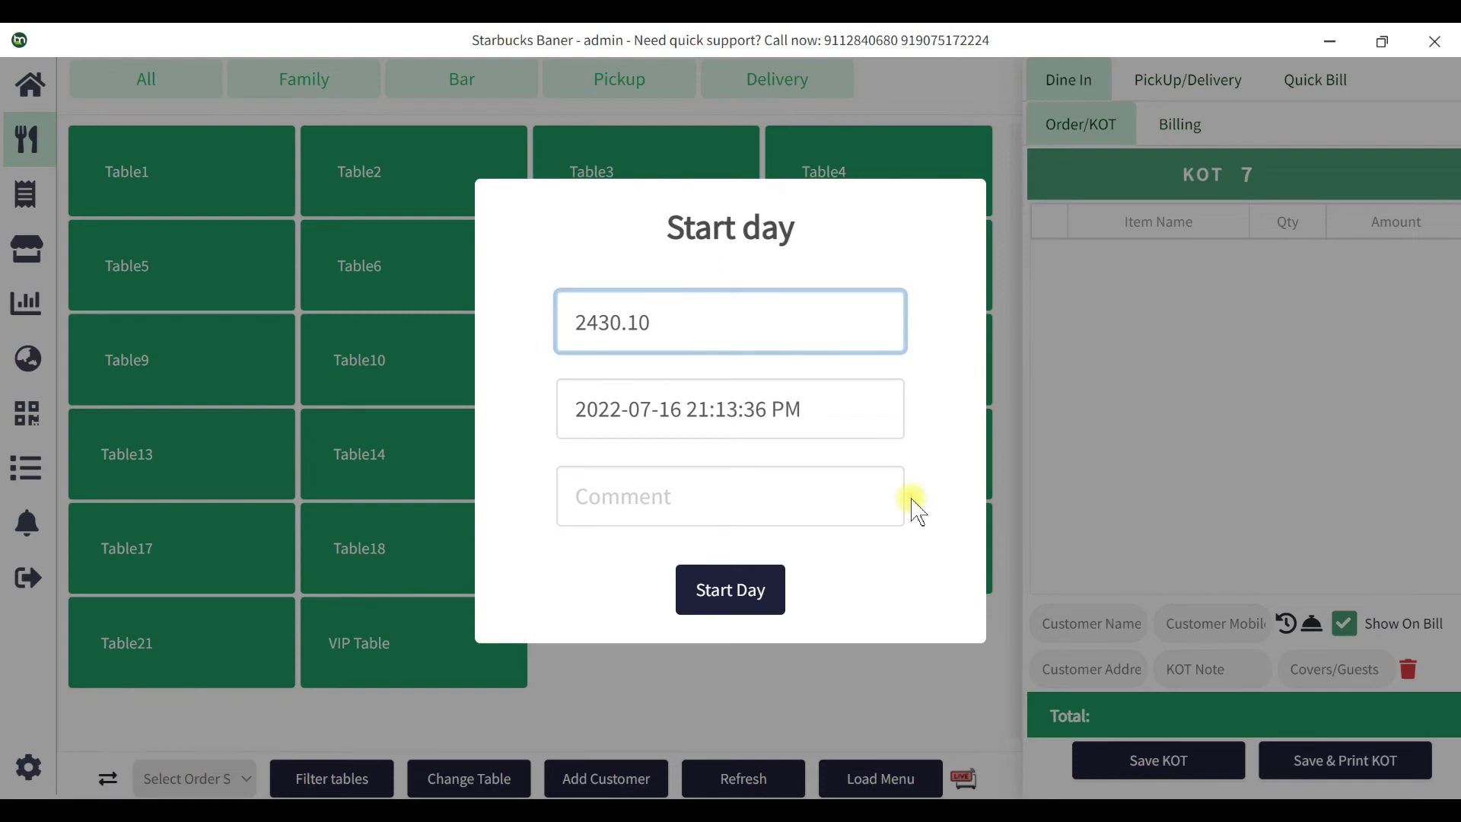
pyautogui.moveTo(704, 316); pyautogui.dragTo(467, 312)
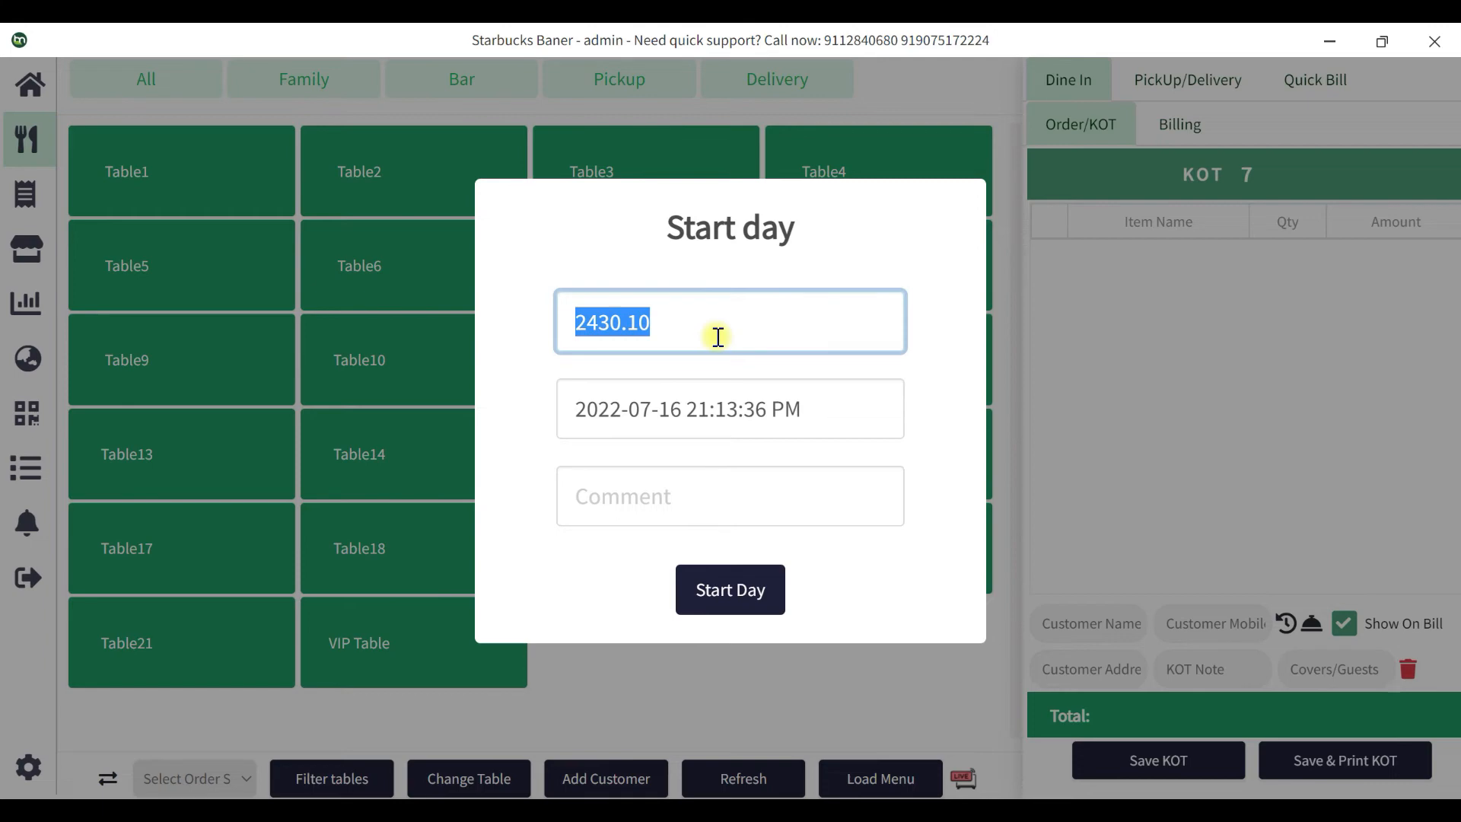
pyautogui.hotkey('alt', 'Tab')
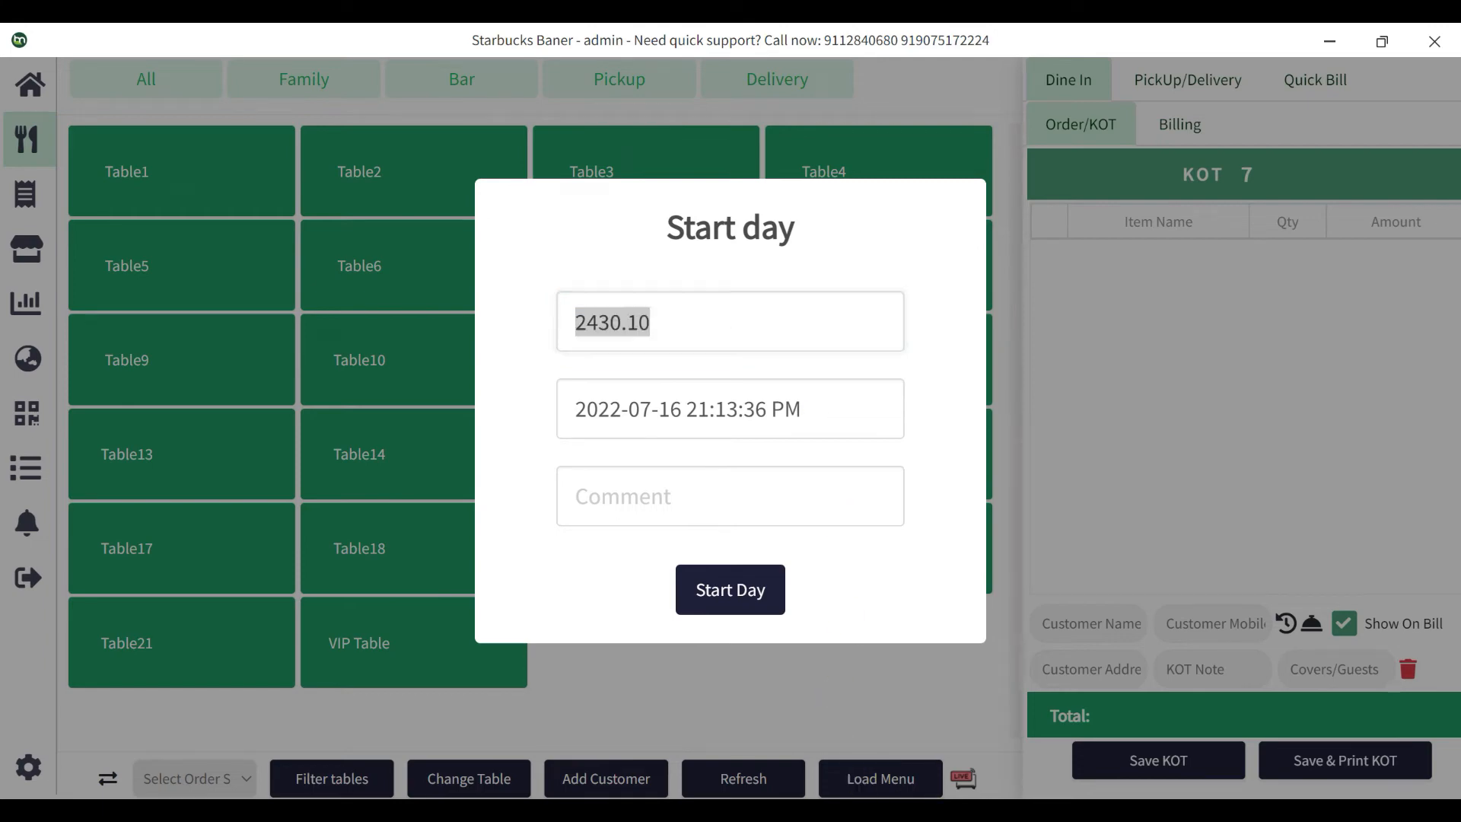
# Confirm the 2430.1 closing balance in cd.pdf, then return to the POS Start day form.
pyautogui.scroll(-3, 487, 616)
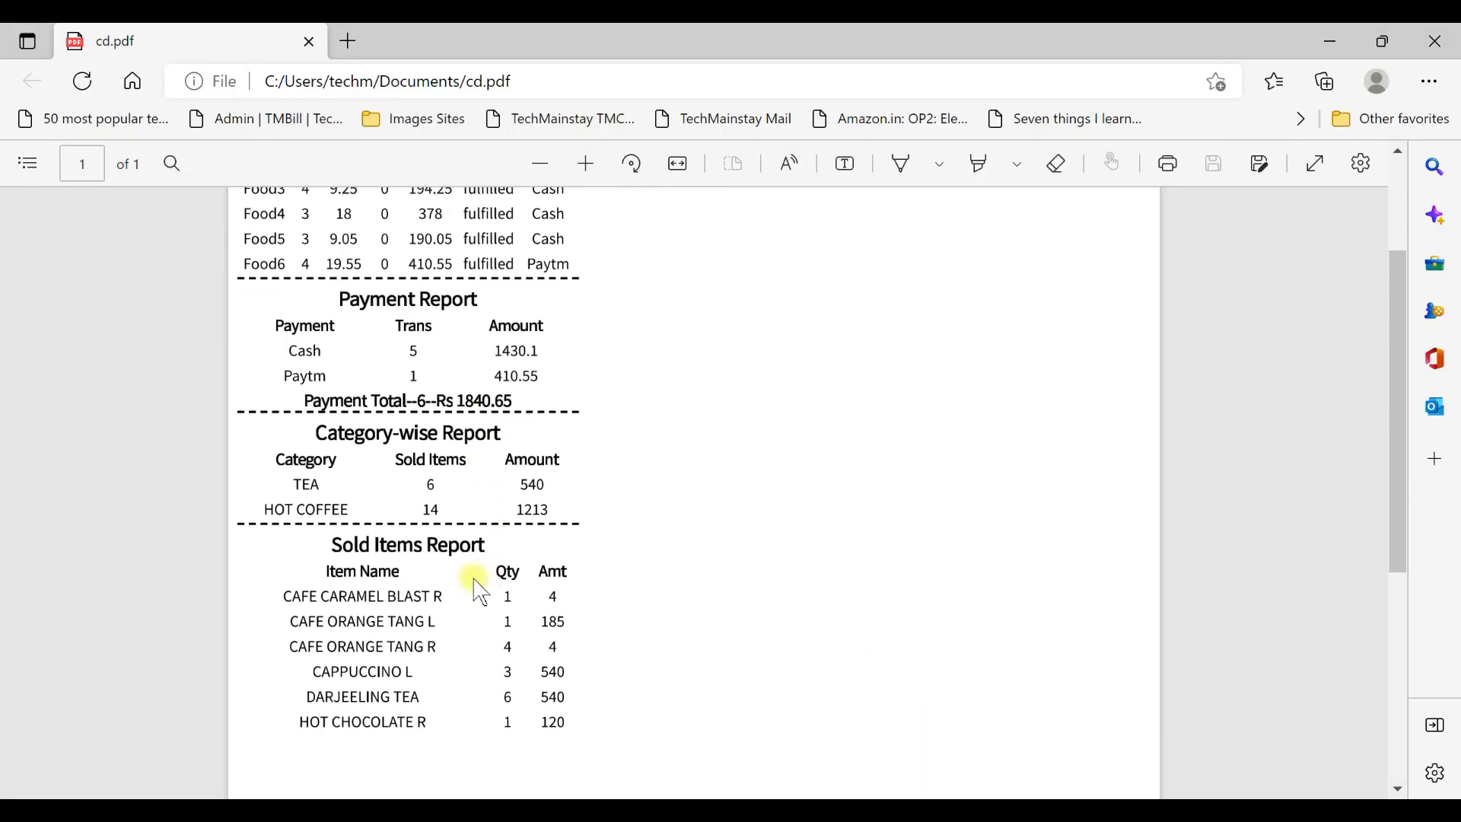
pyautogui.scroll(-6, 408, 607)
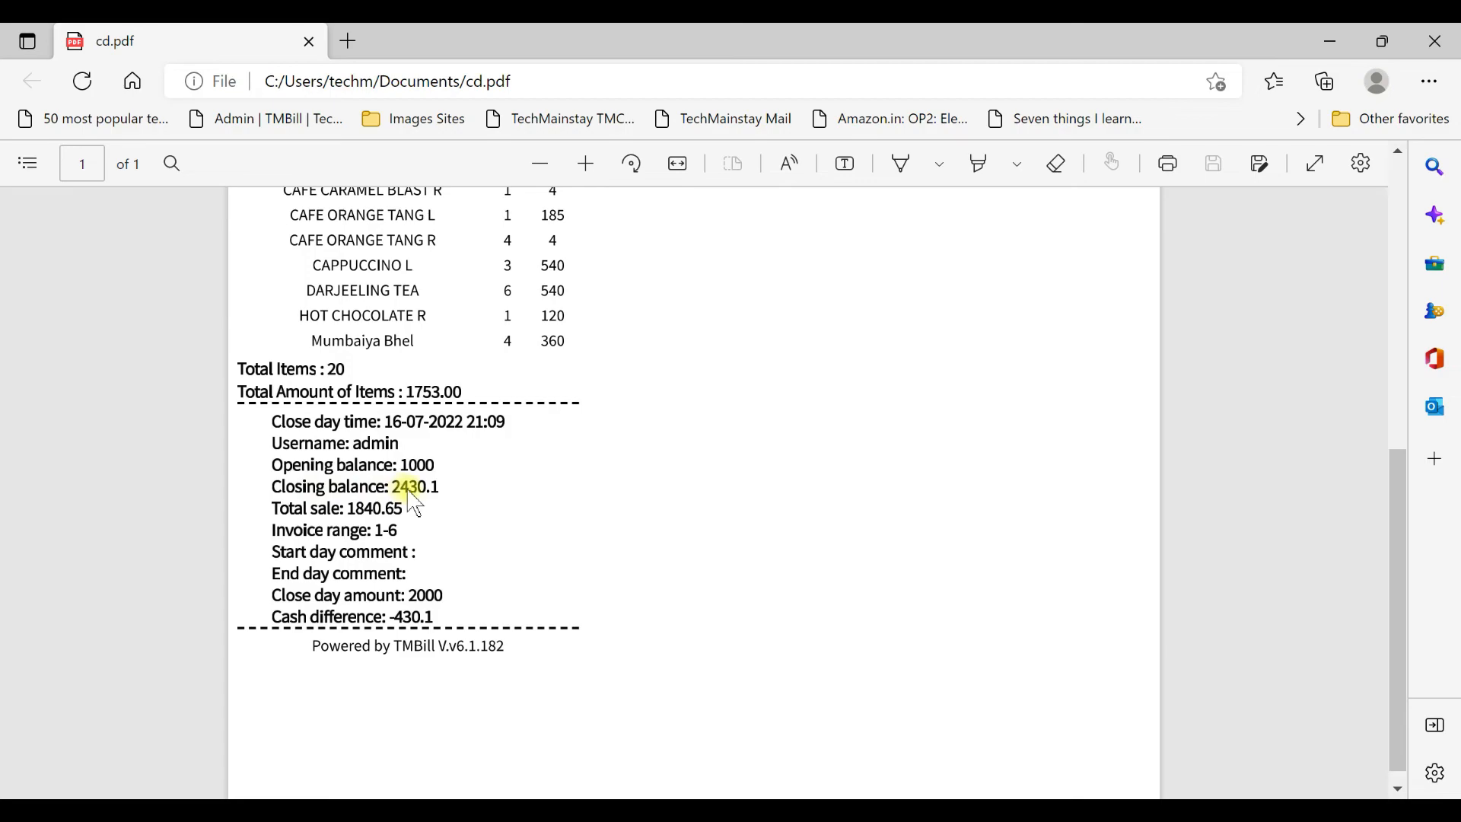
pyautogui.click(897, 795)
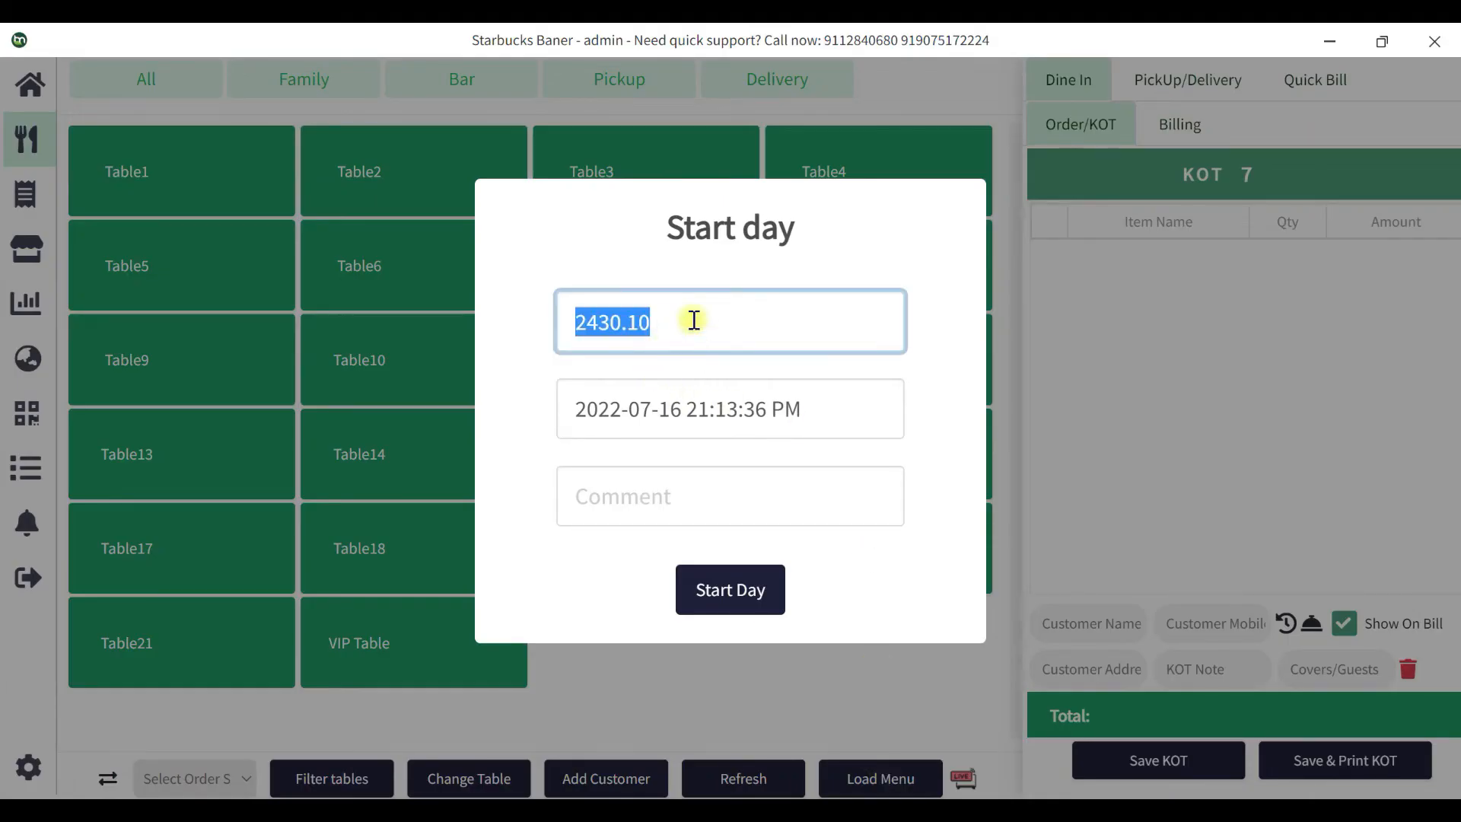
# Replace the prefilled 2430.10 with a 1000 opening balance and start the day.
pyautogui.moveTo(639, 322); pyautogui.dragTo(689, 326)
pyautogui.write('1000')
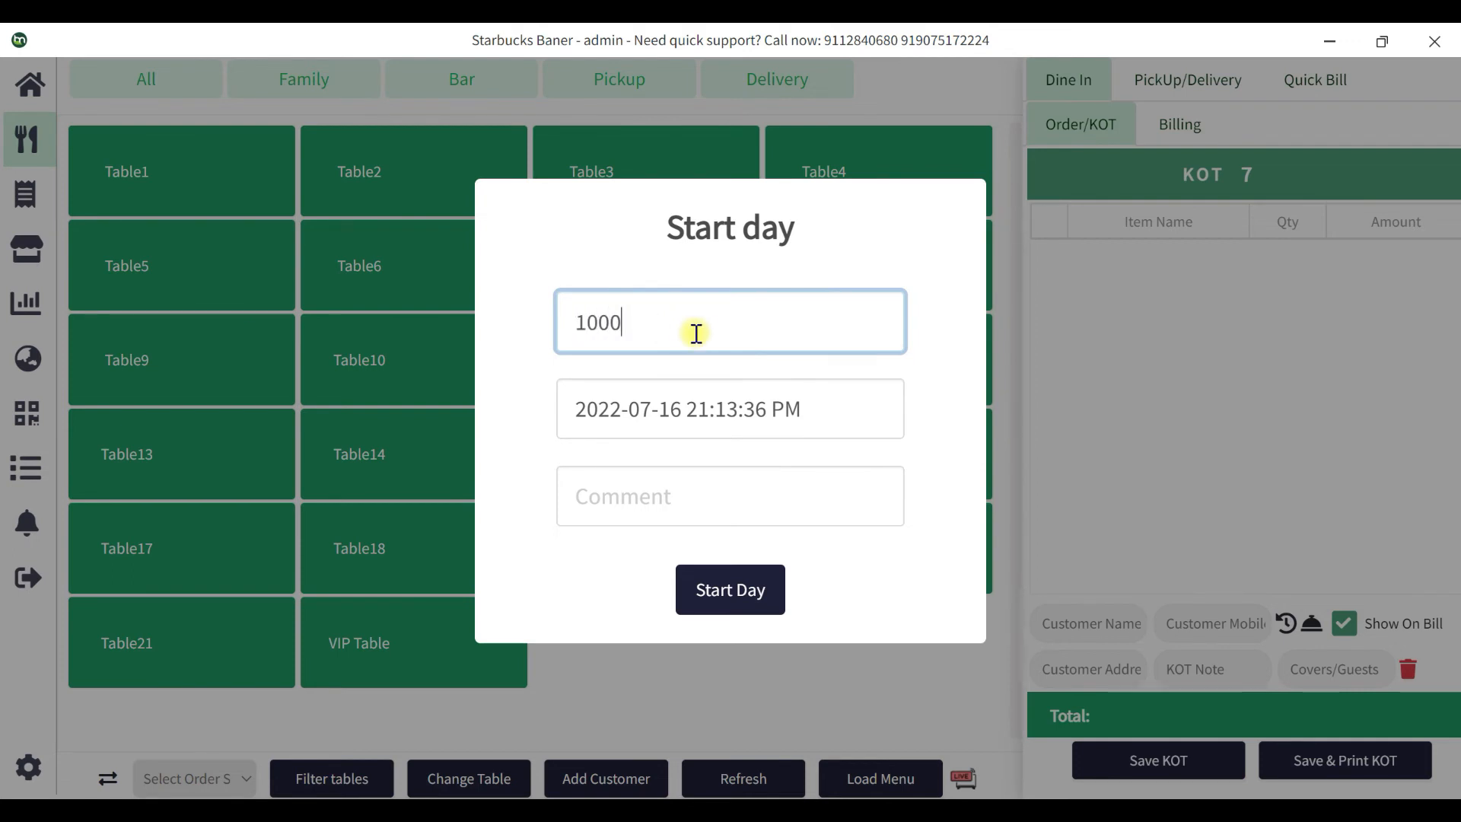
pyautogui.click(742, 590)
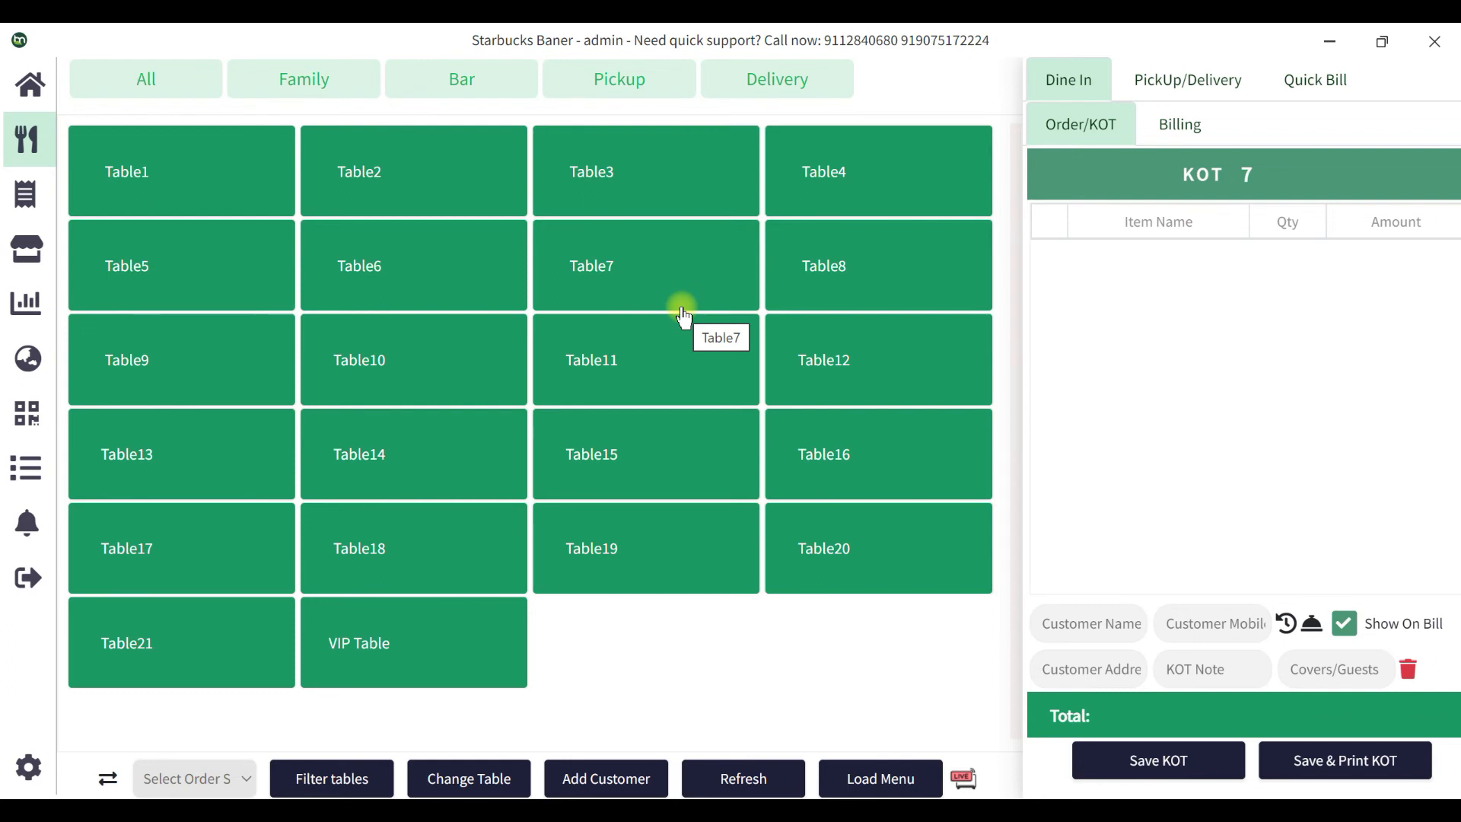
pyautogui.click(26, 467)
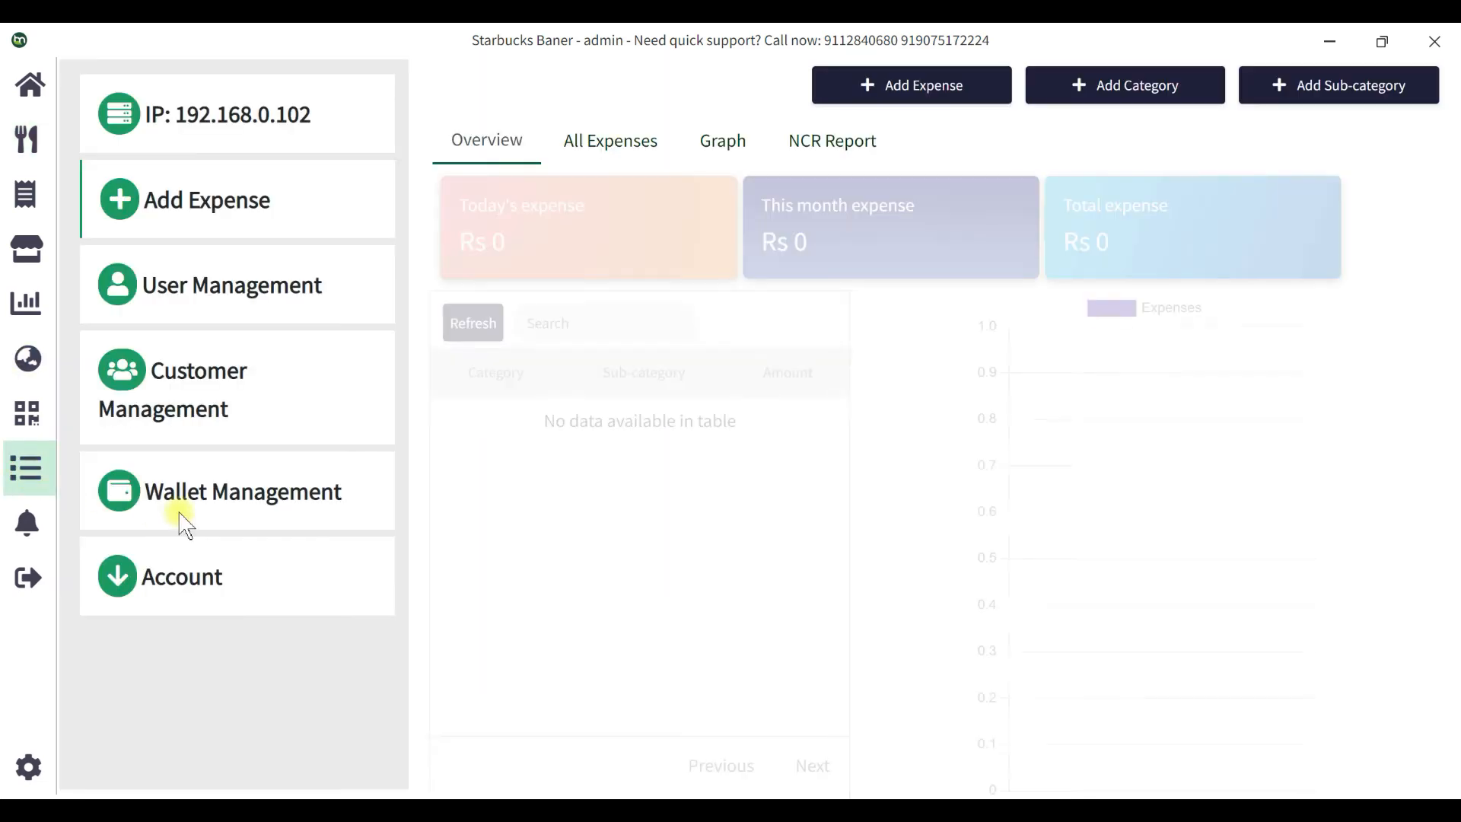
pyautogui.click(213, 601)
pyautogui.scroll(-3, 215, 608)
pyautogui.click(232, 708)
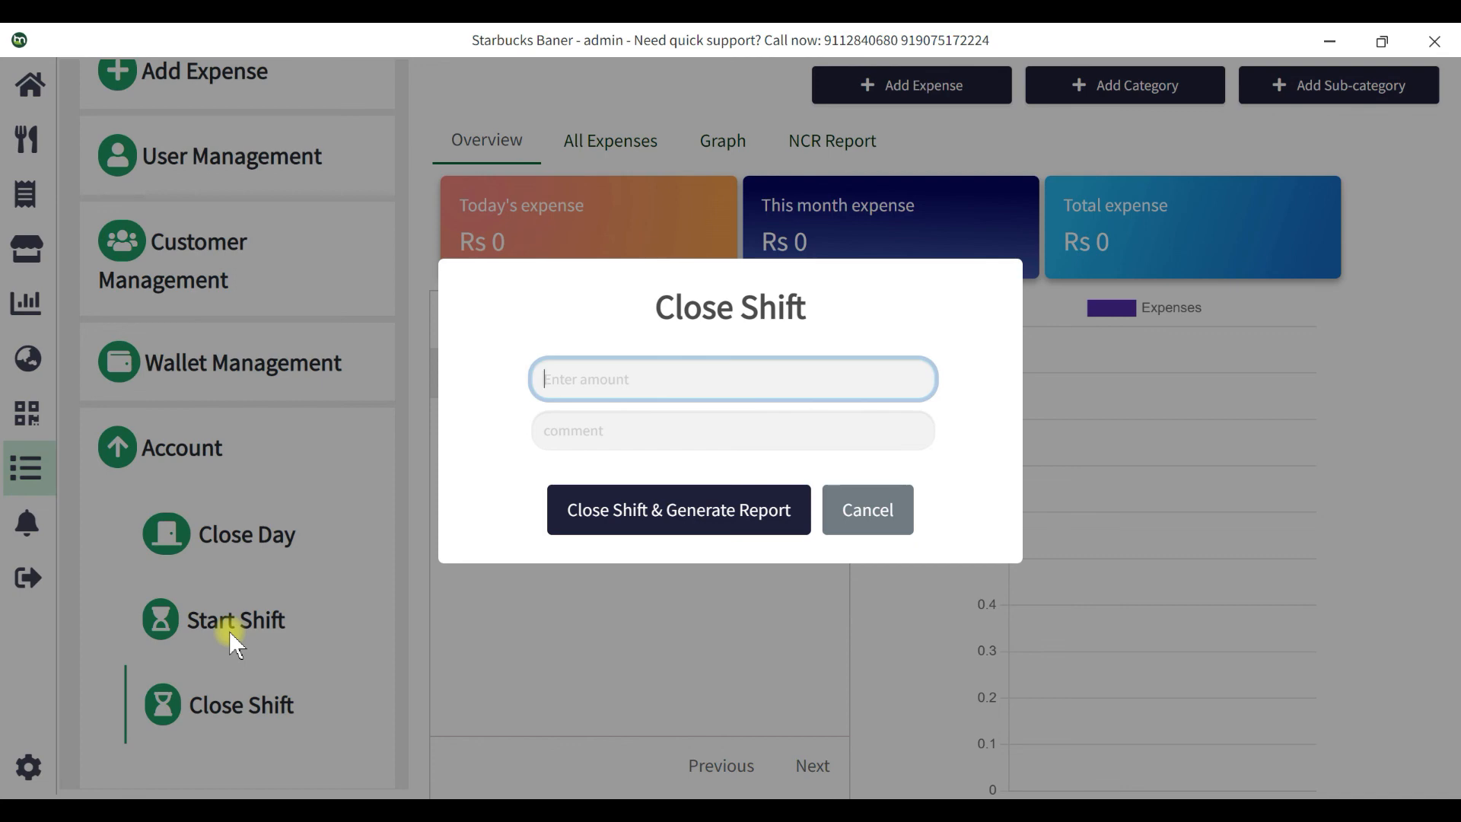
pyautogui.click(889, 511)
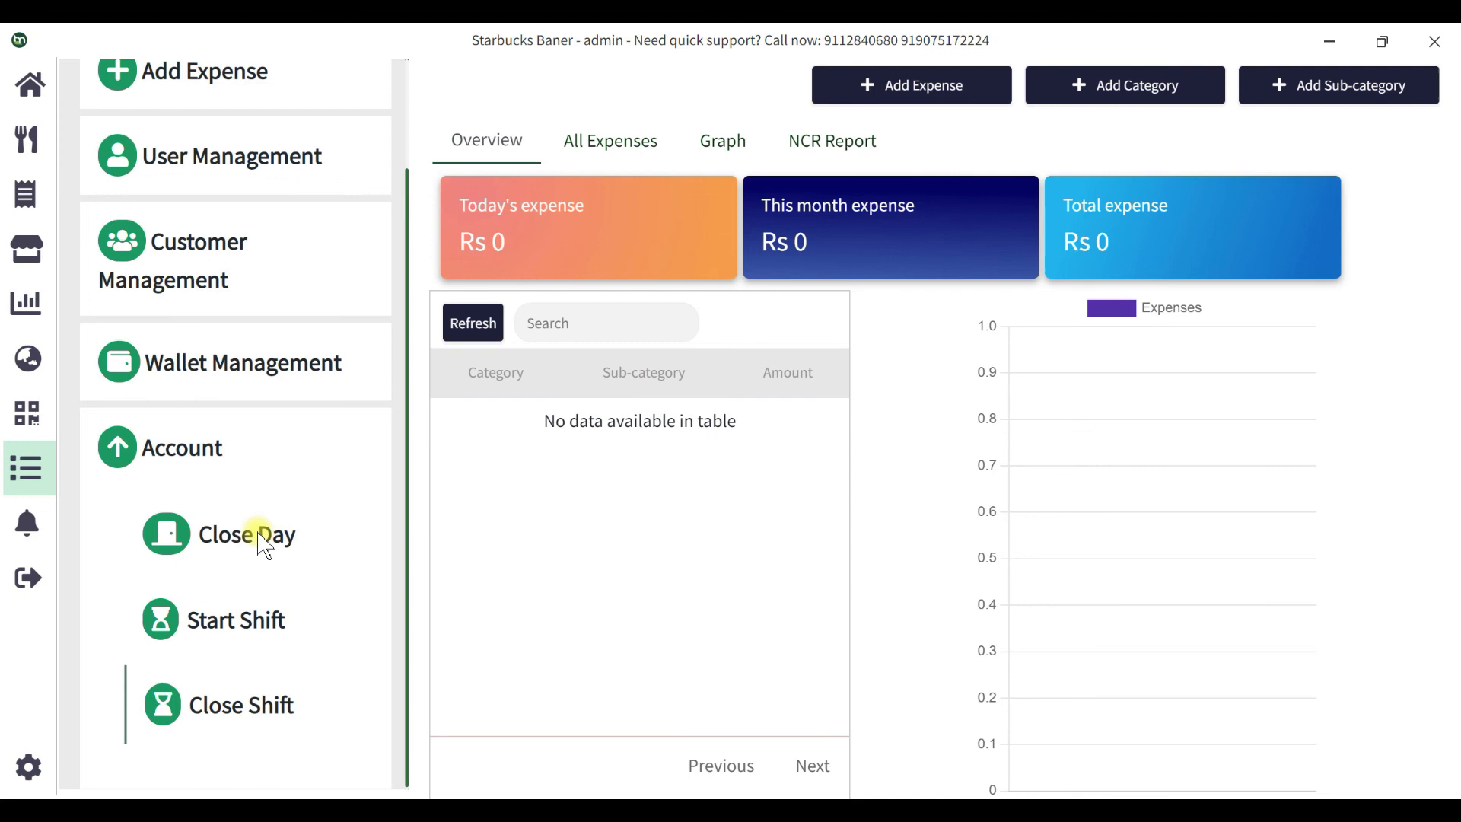
pyautogui.scroll(2, 235, 494)
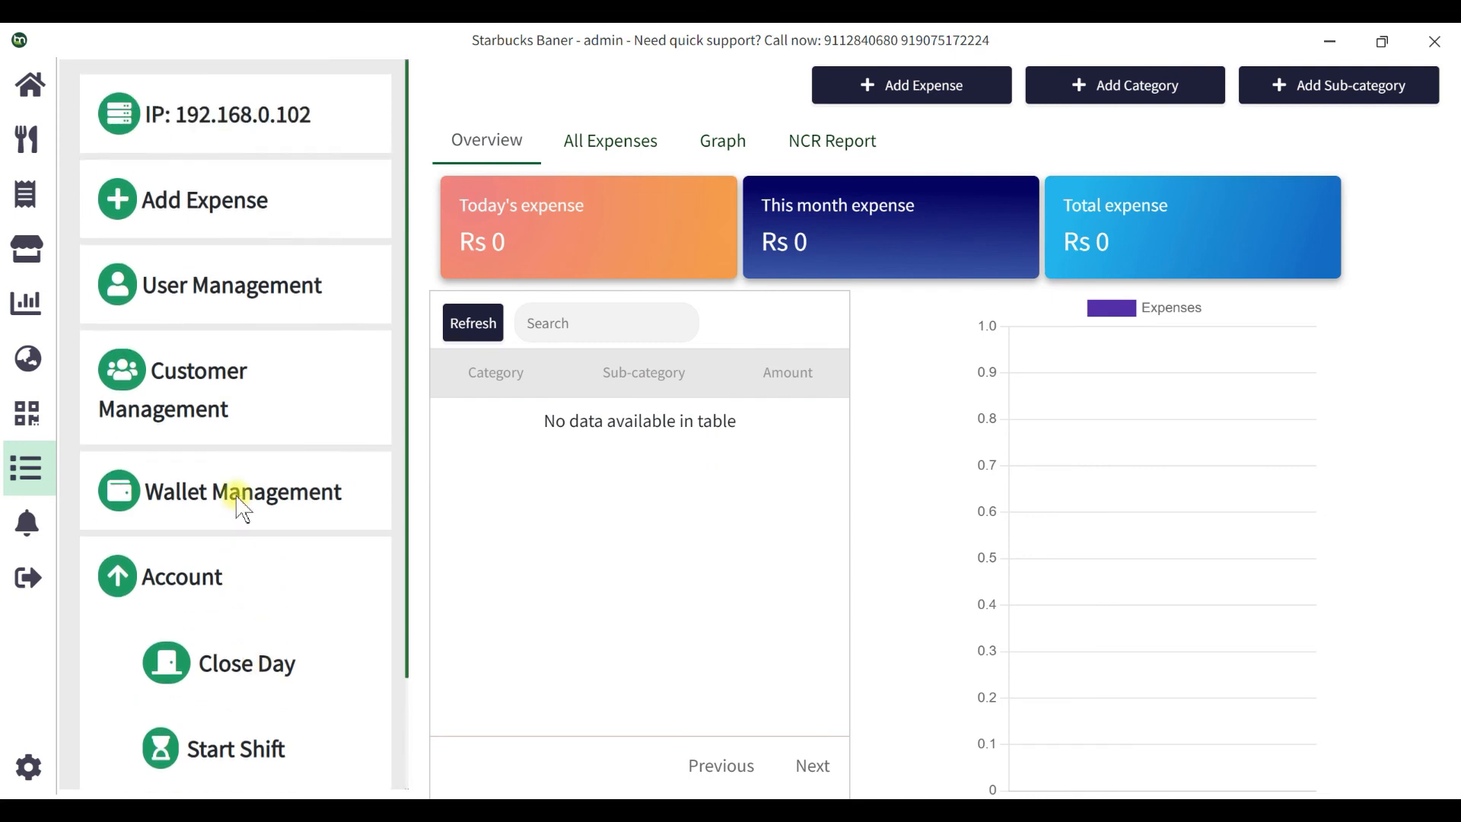
pyautogui.click(27, 139)
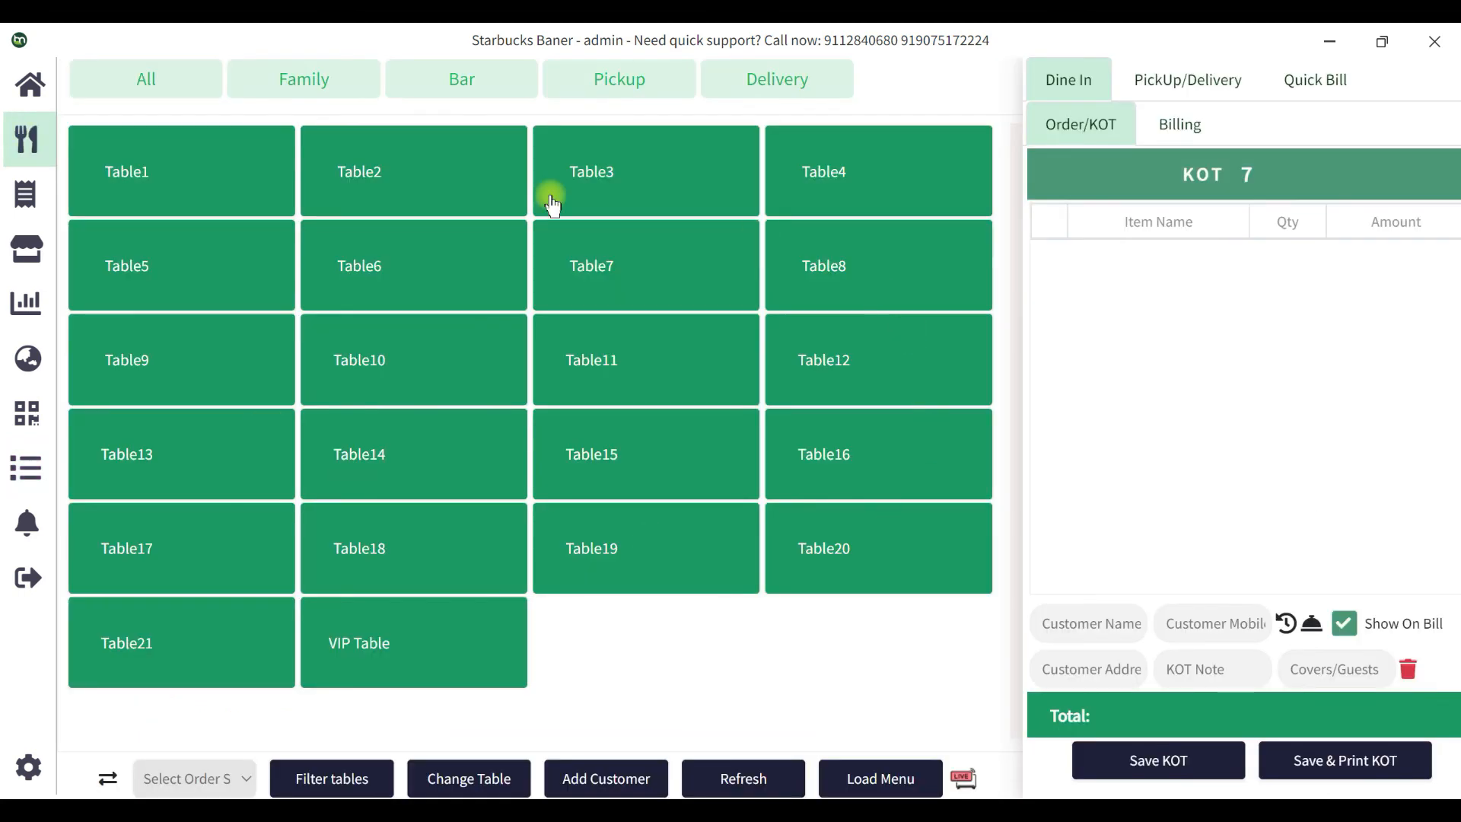